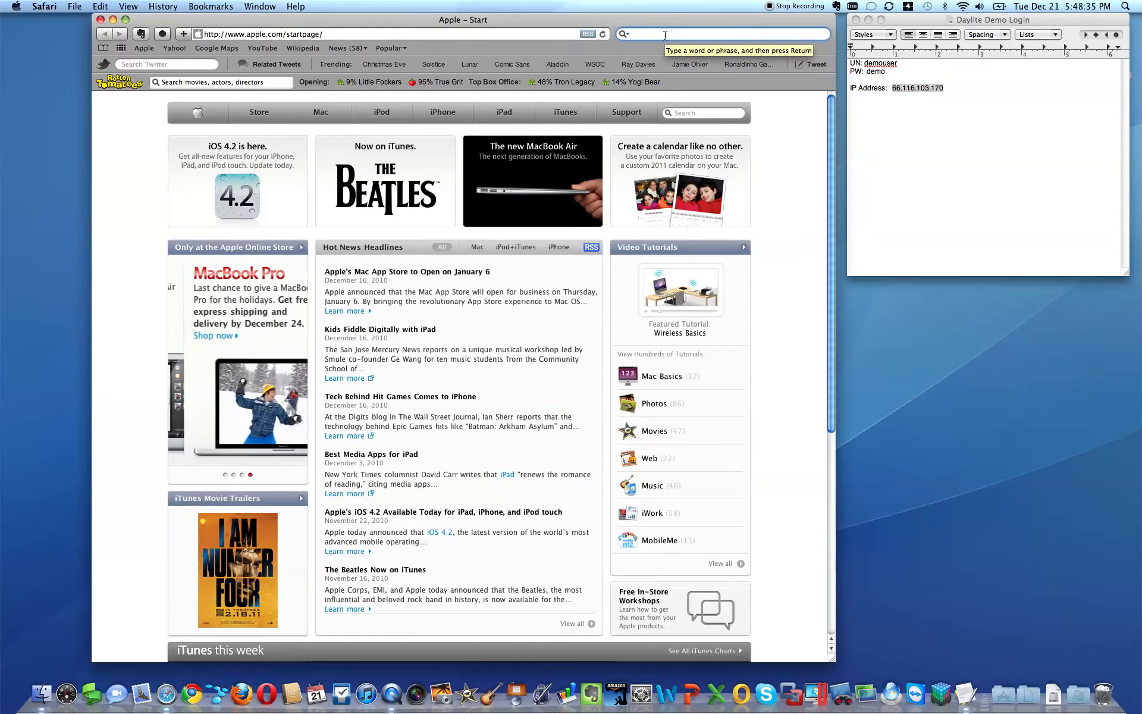
Step: Search the web for 'daylite mac' in Safari
text(dayli)
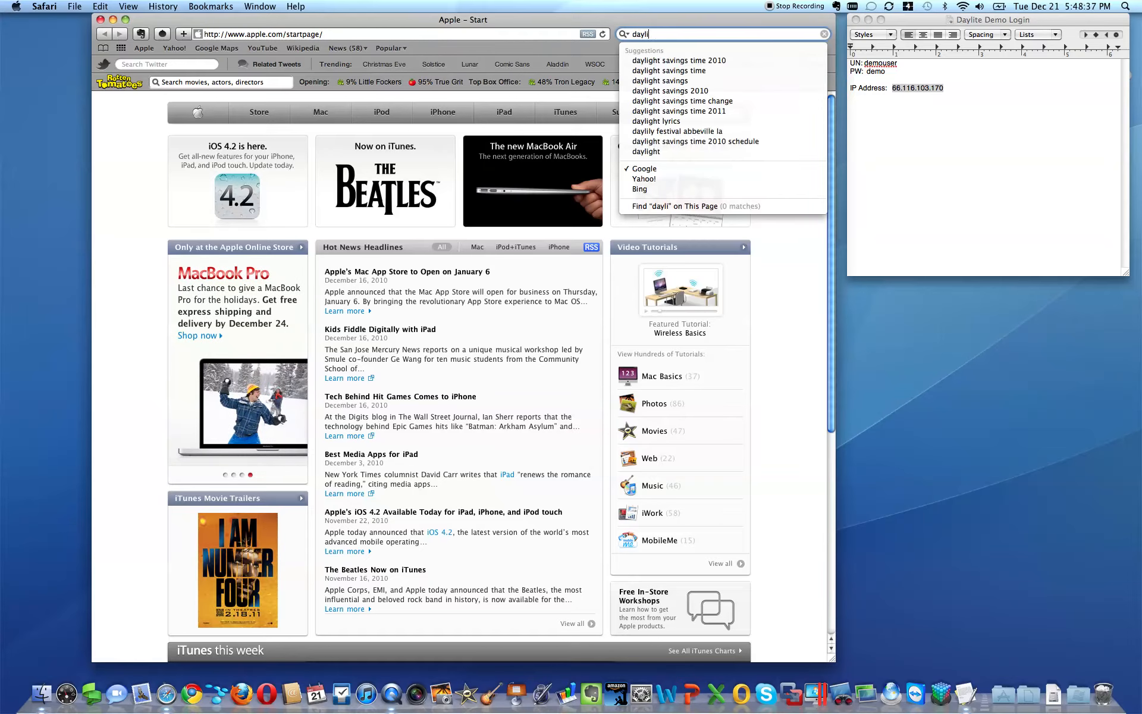
text(te mac)
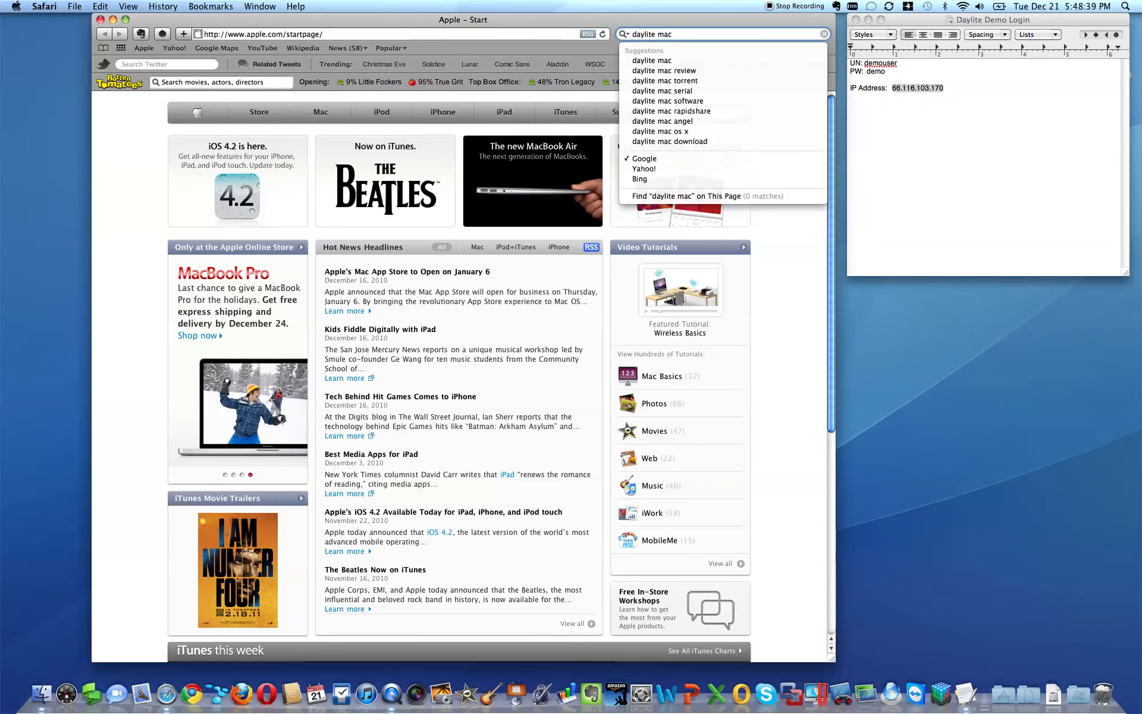
key(Return)
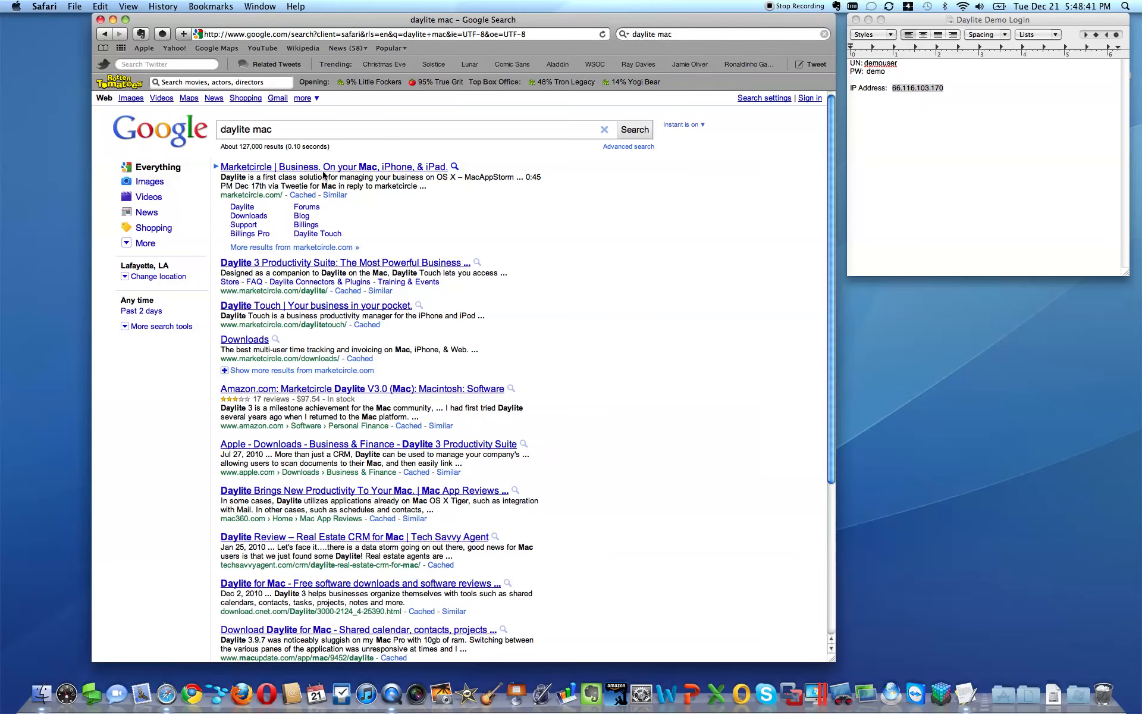
Step: Go from the Marketcircle result to the Daylite page and download the daylite313.dmg free 30-day trial
click(249, 166)
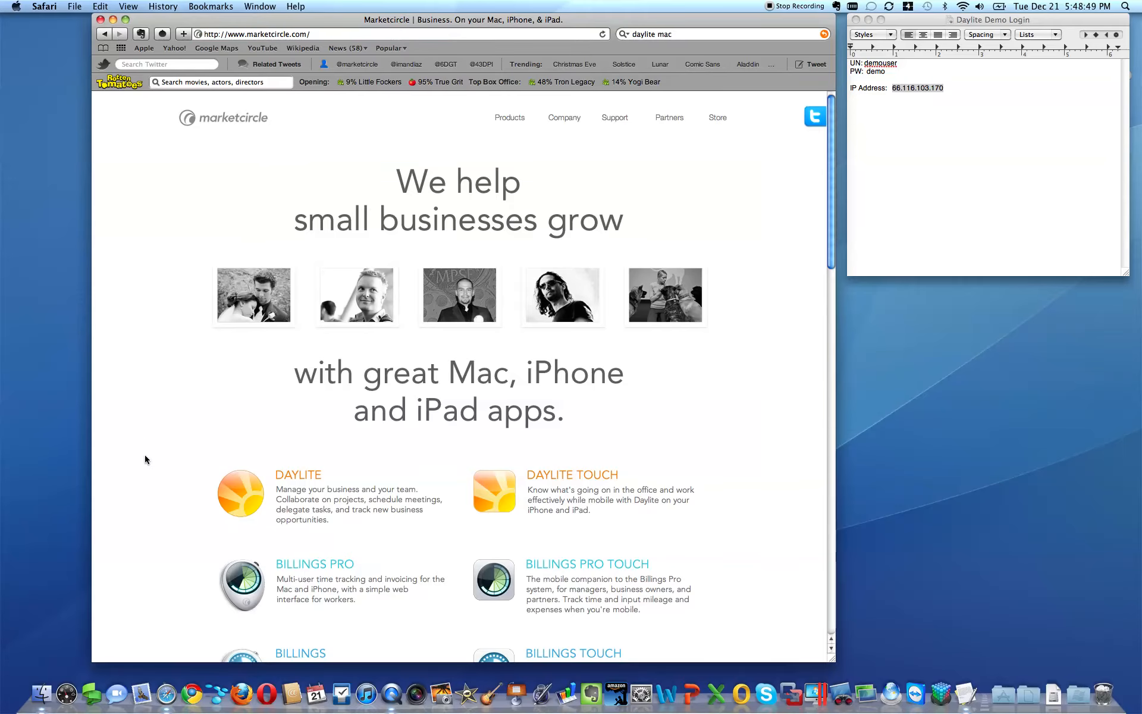
click(276, 484)
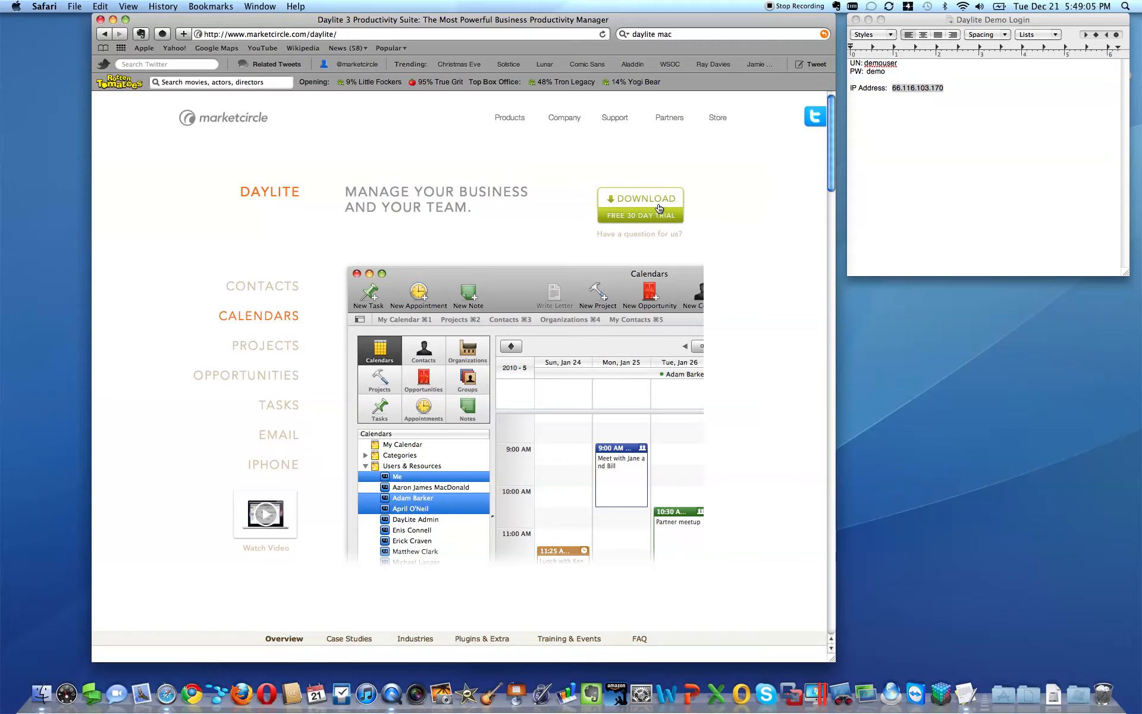
click(659, 208)
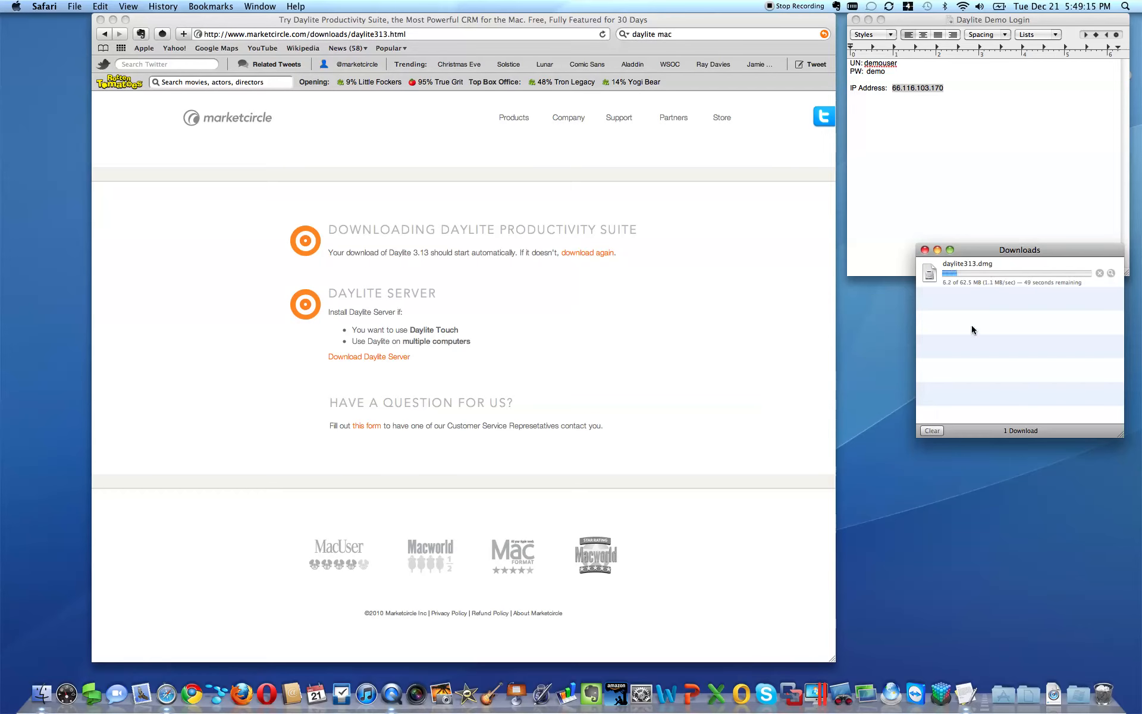
Step: Stop the download and open daylite313.dmg from the Downloads folder in Finder
click(1099, 273)
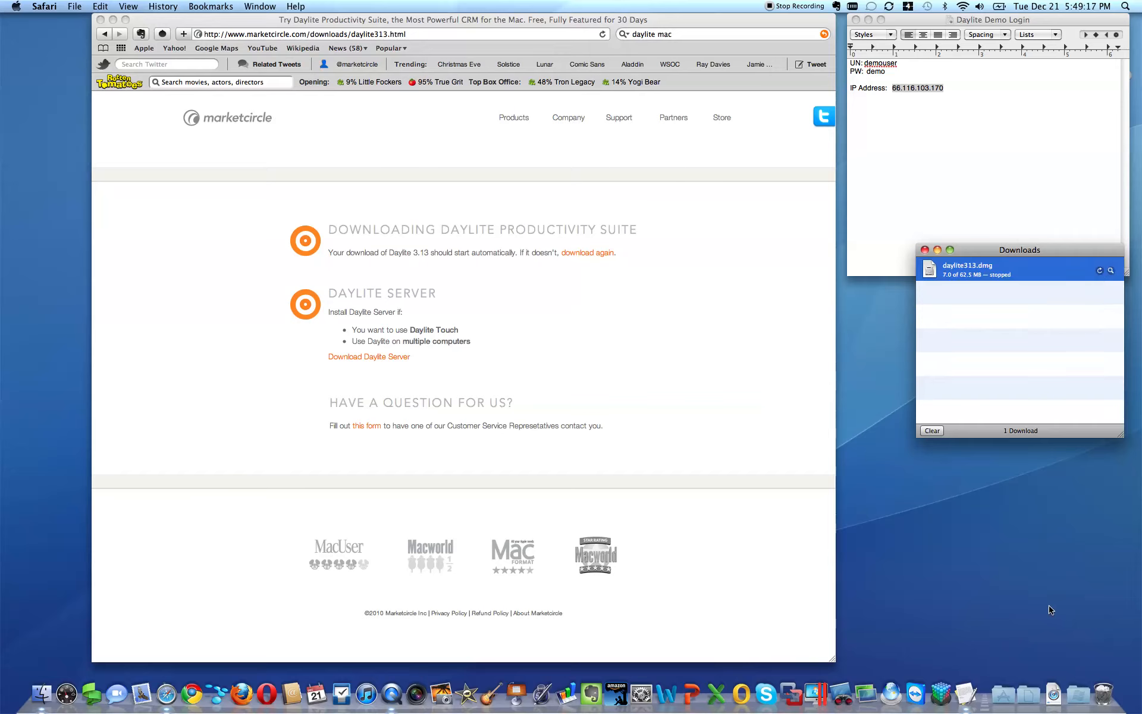
click(1052, 703)
click(1060, 552)
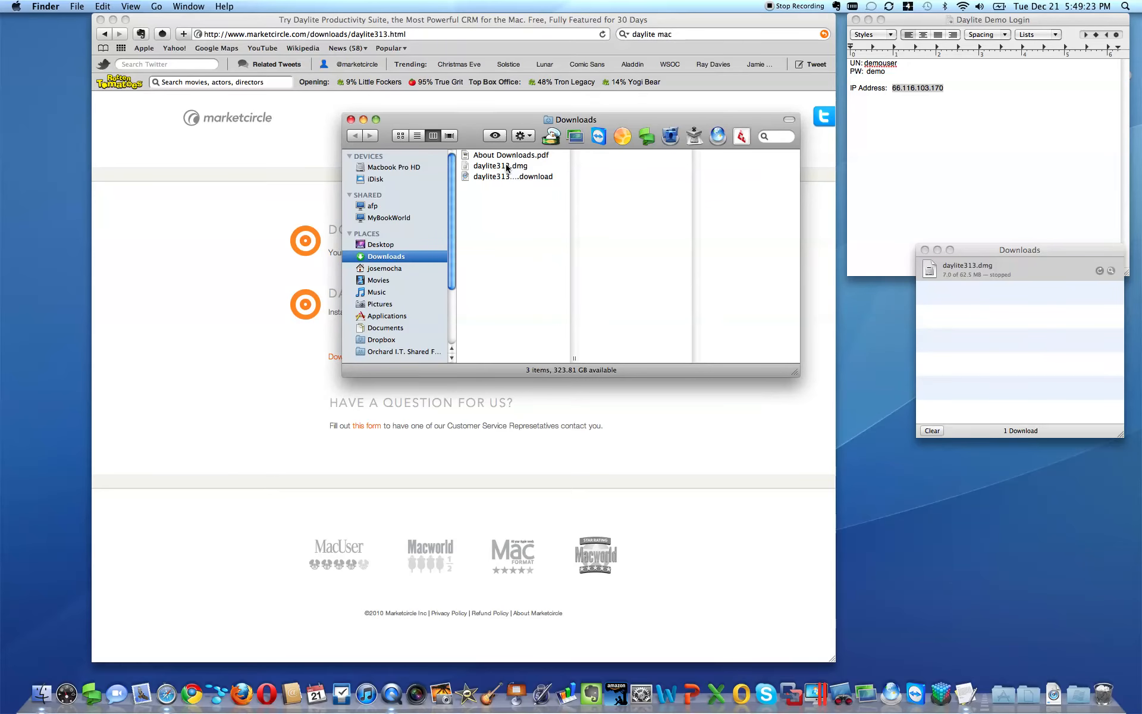
click(510, 166)
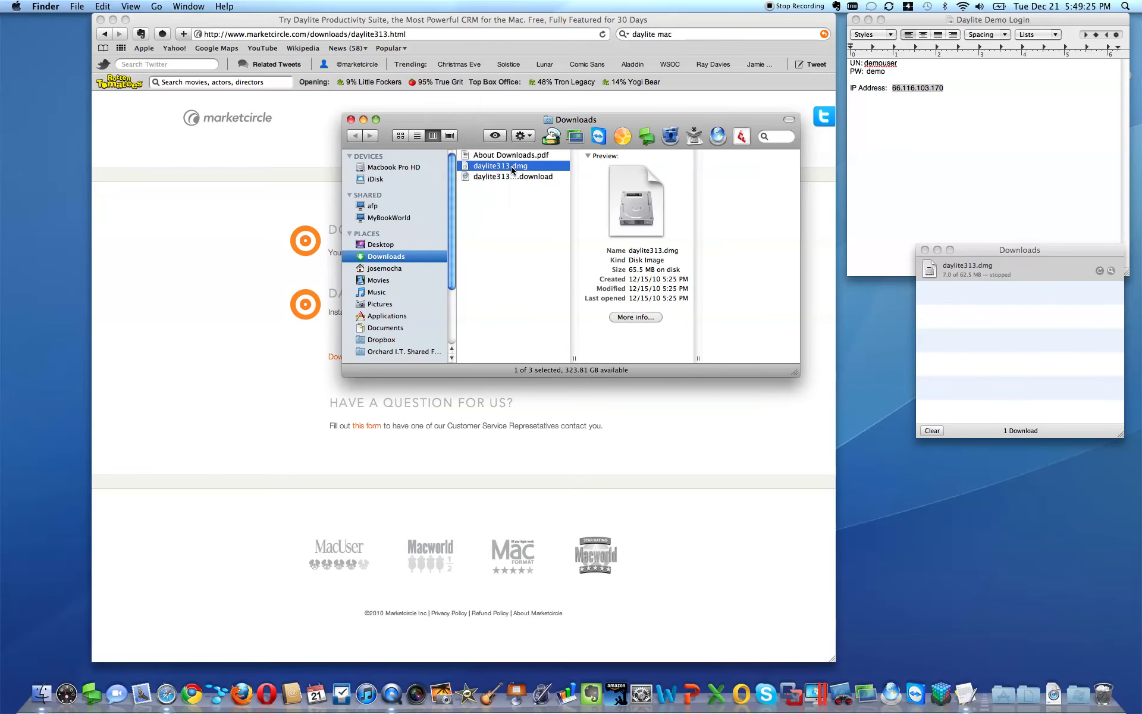
double_click(511, 166)
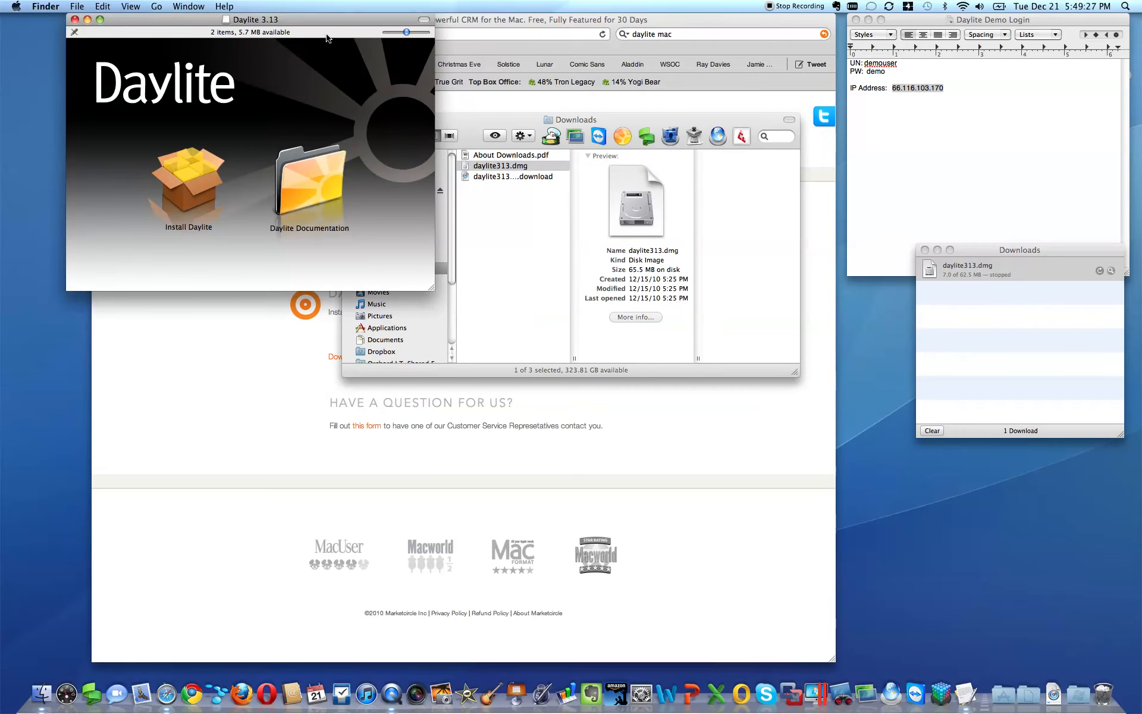
Step: Copy the Daylite Documentation folder to the desktop and launch Install Daylite
drag(316, 19, 854, 148)
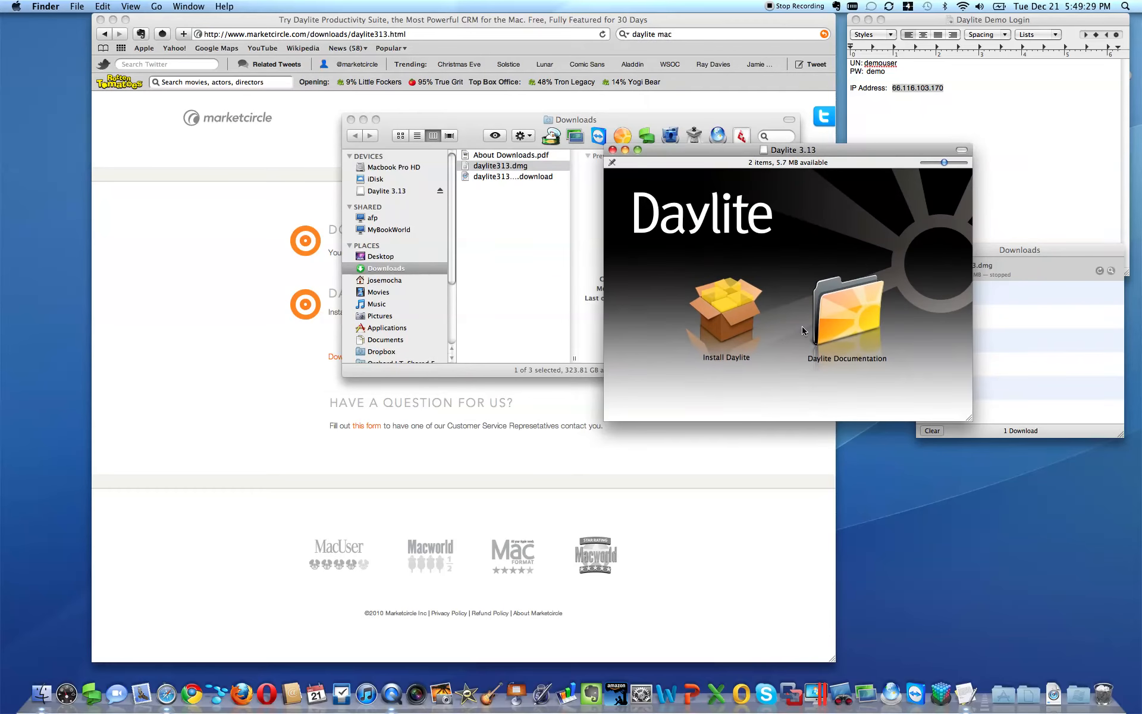
drag(861, 325, 1036, 520)
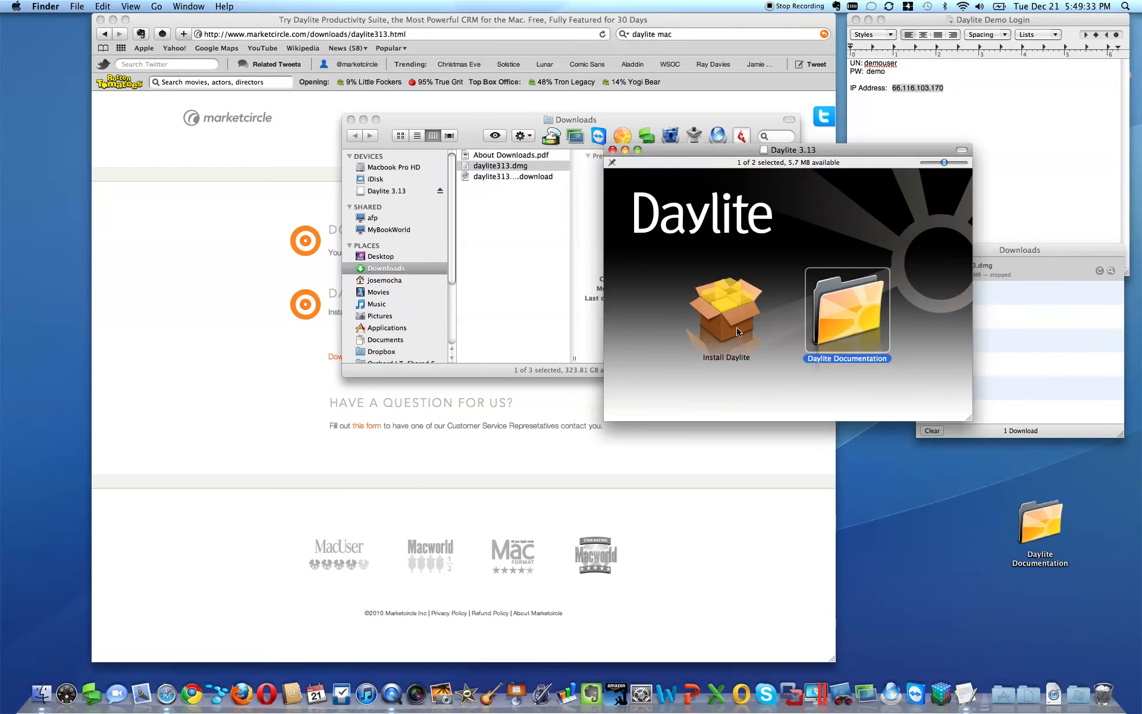
double_click(723, 316)
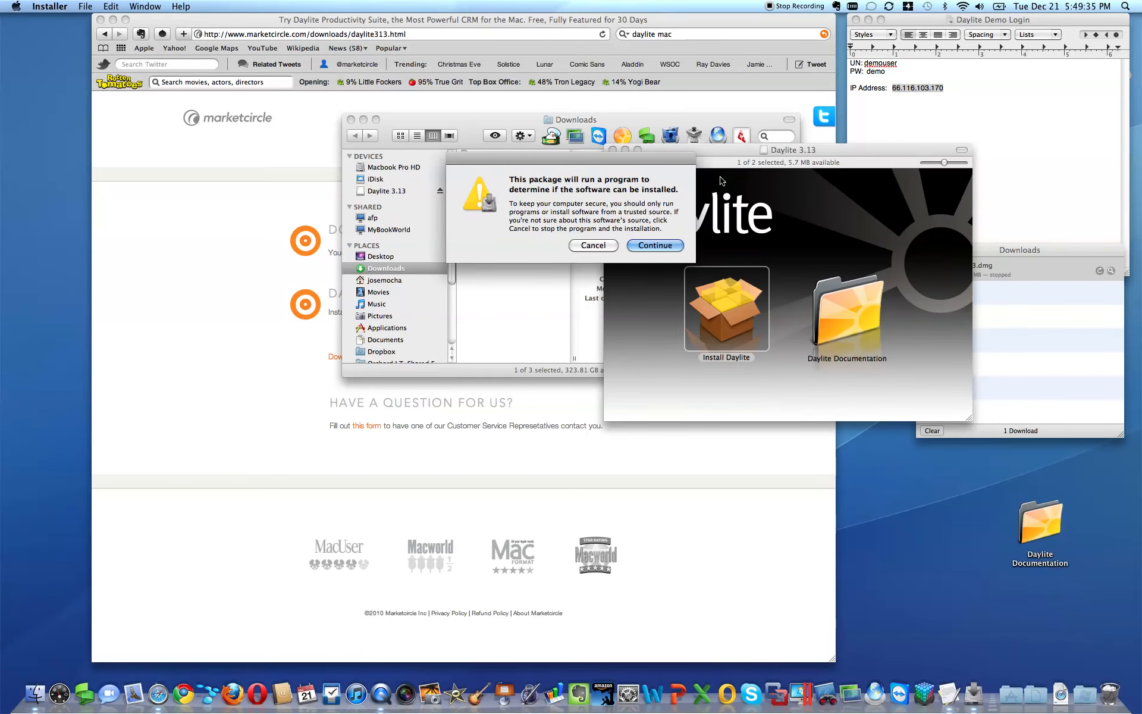
Step: Install Daylite on Macbook Pro HD, accepting the license and entering the admin password
click(665, 248)
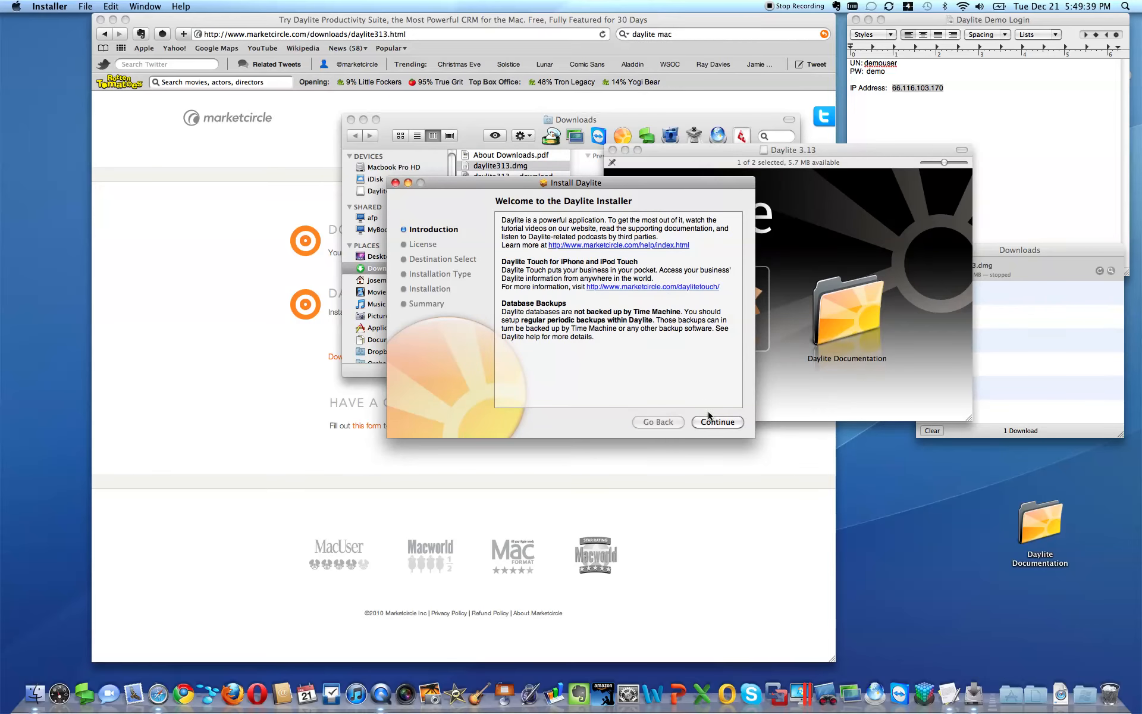
click(709, 417)
click(716, 423)
click(677, 282)
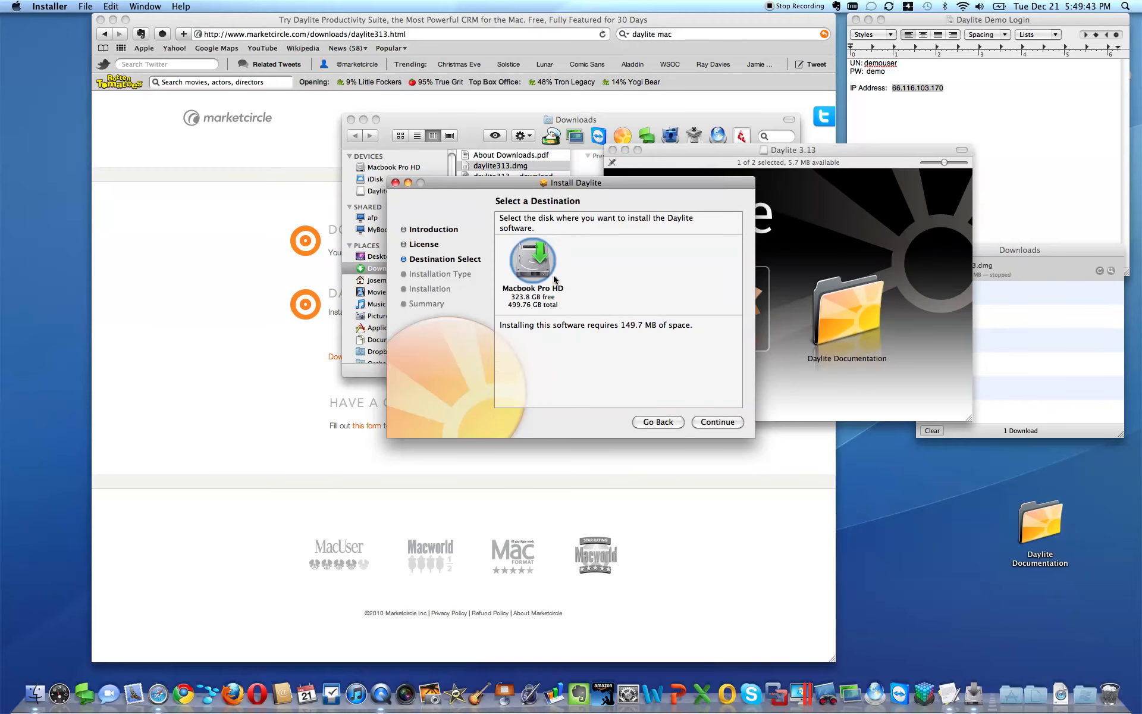
click(726, 423)
click(717, 422)
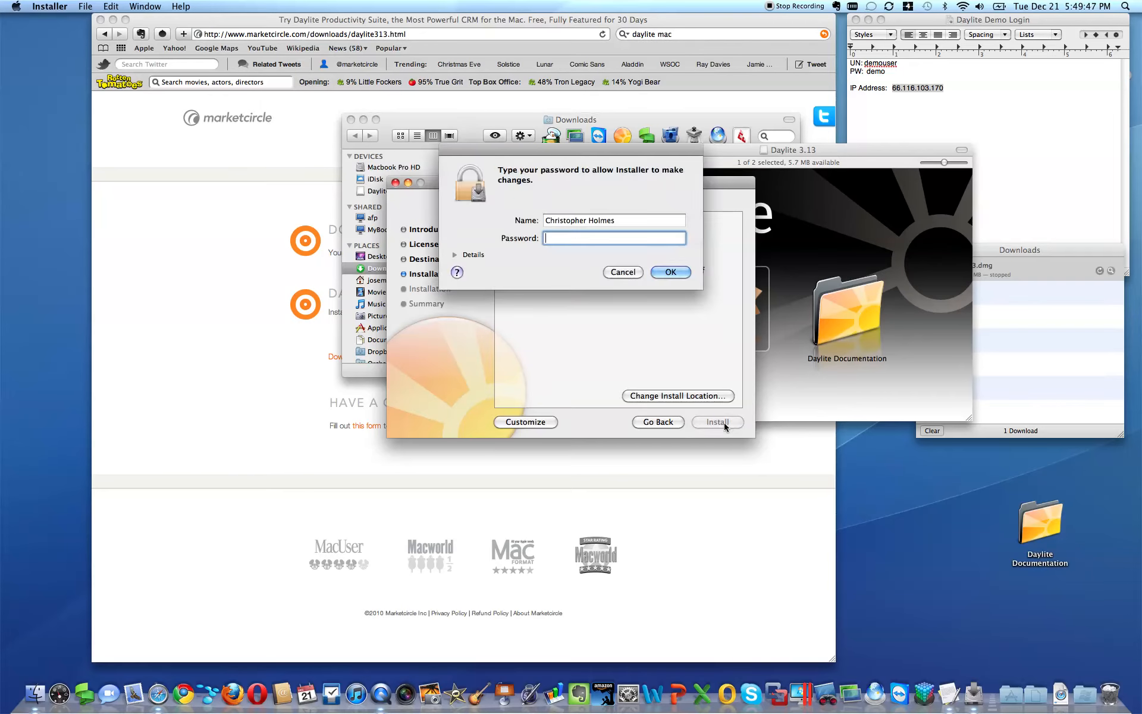
text(•••••)
key(Return)
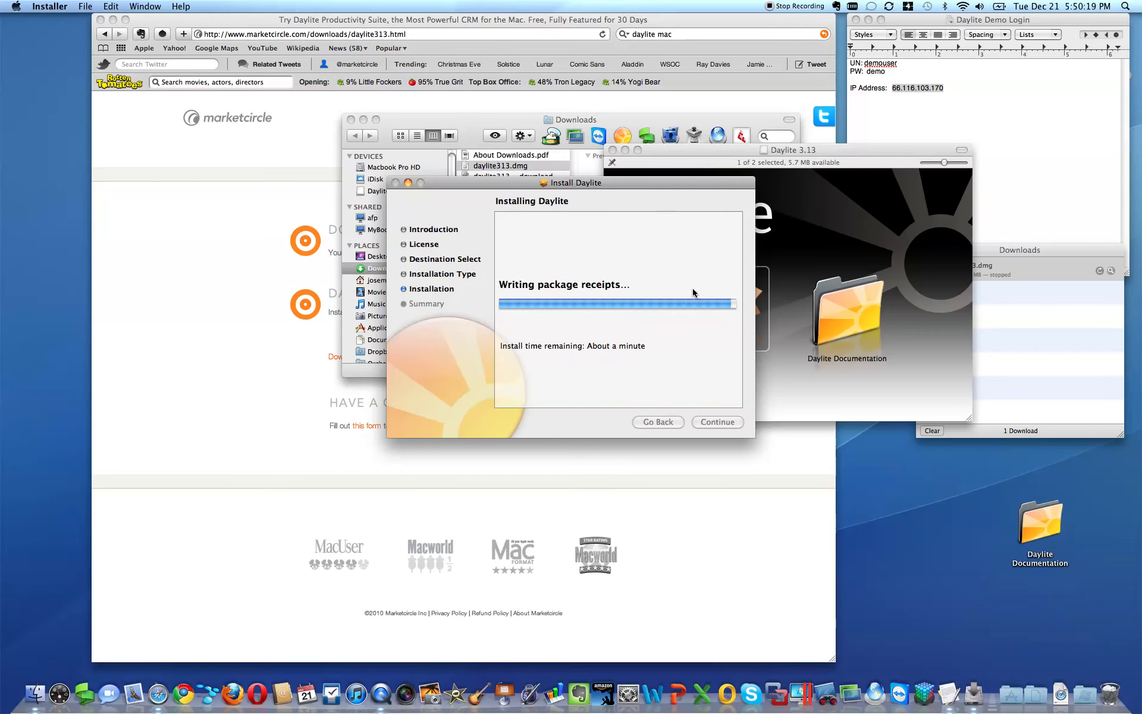
Step: Close the Daylite 3.13 disk window, the Downloads window and the finished installer
drag(783, 152, 795, 152)
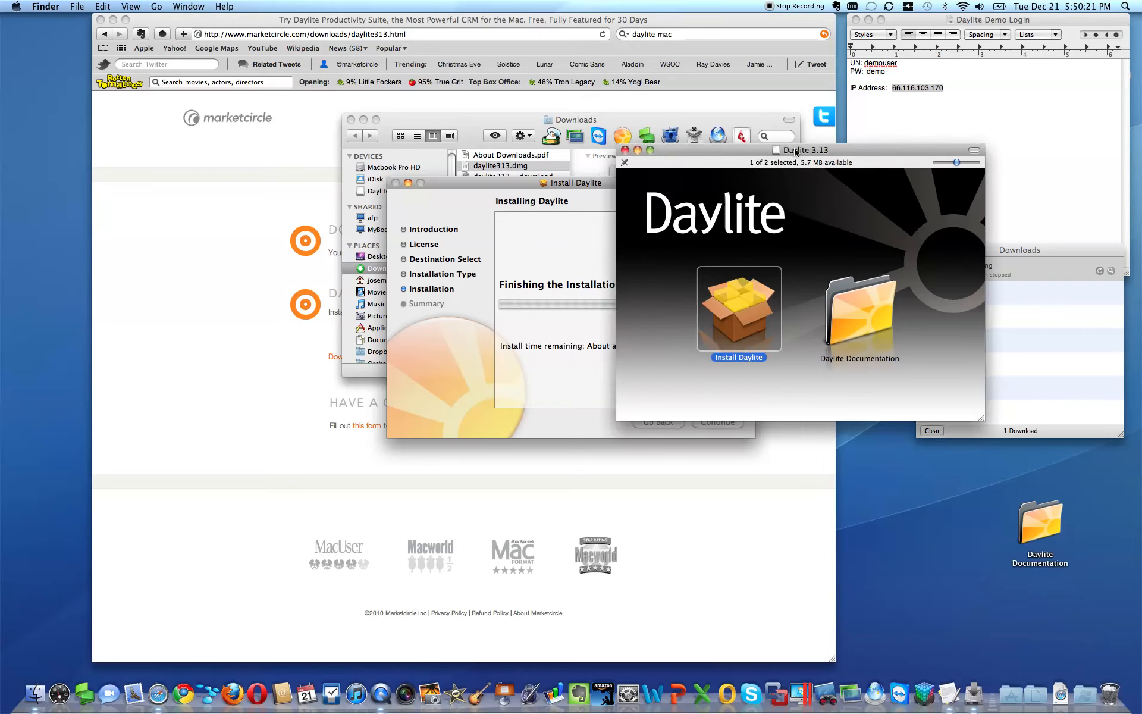
key(super+w)
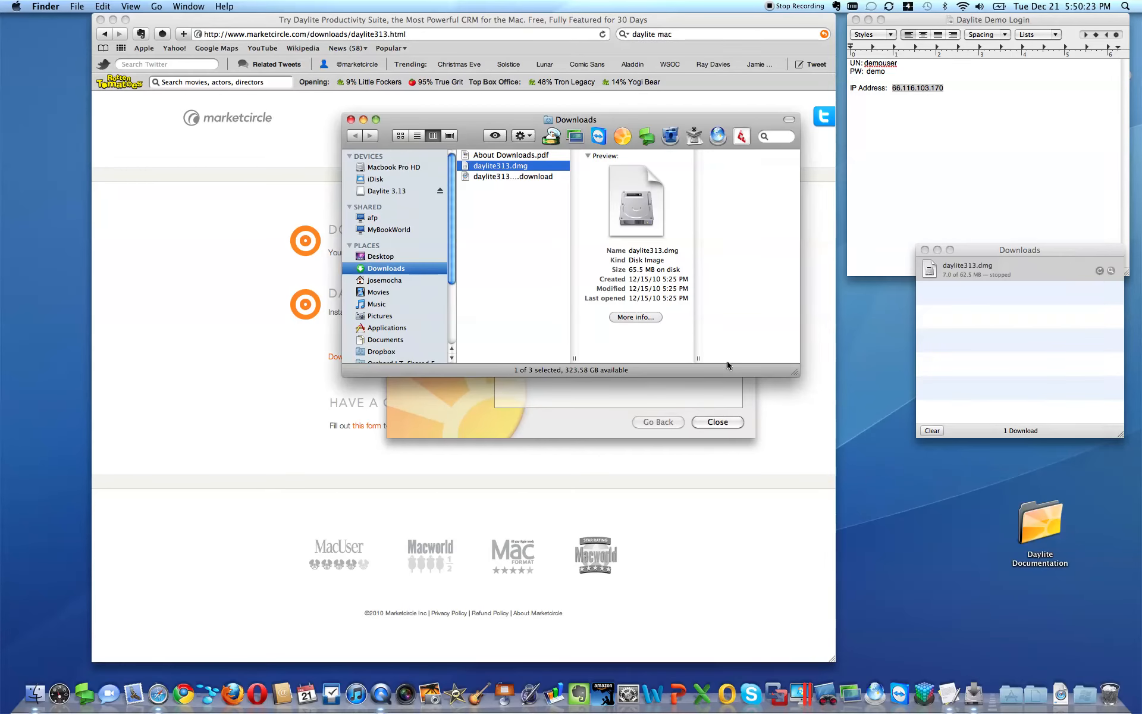
click(350, 121)
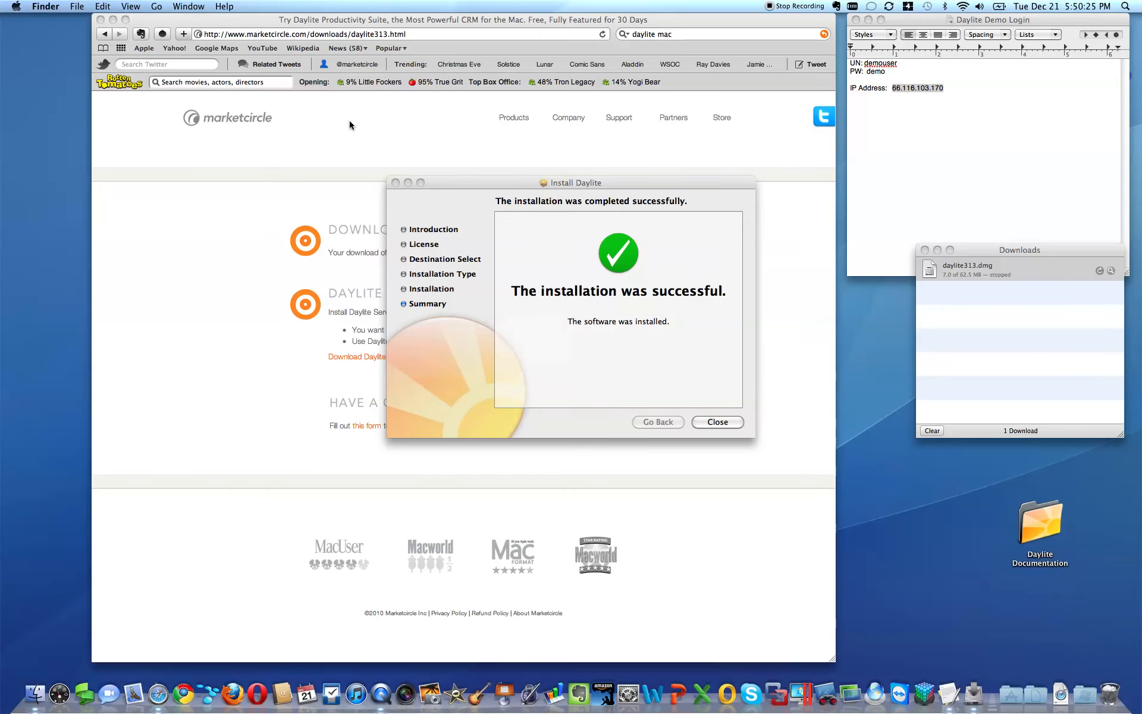
click(718, 421)
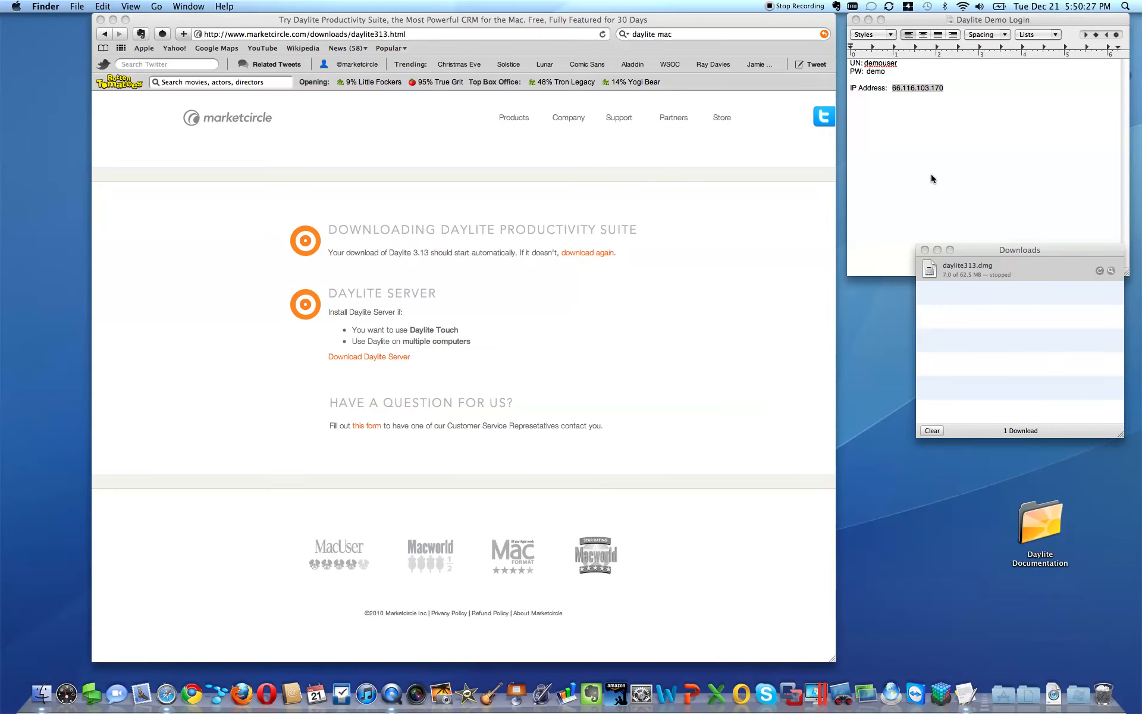
Step: Add Daylite from Applications > Daylite 3 to the Dock
click(42, 693)
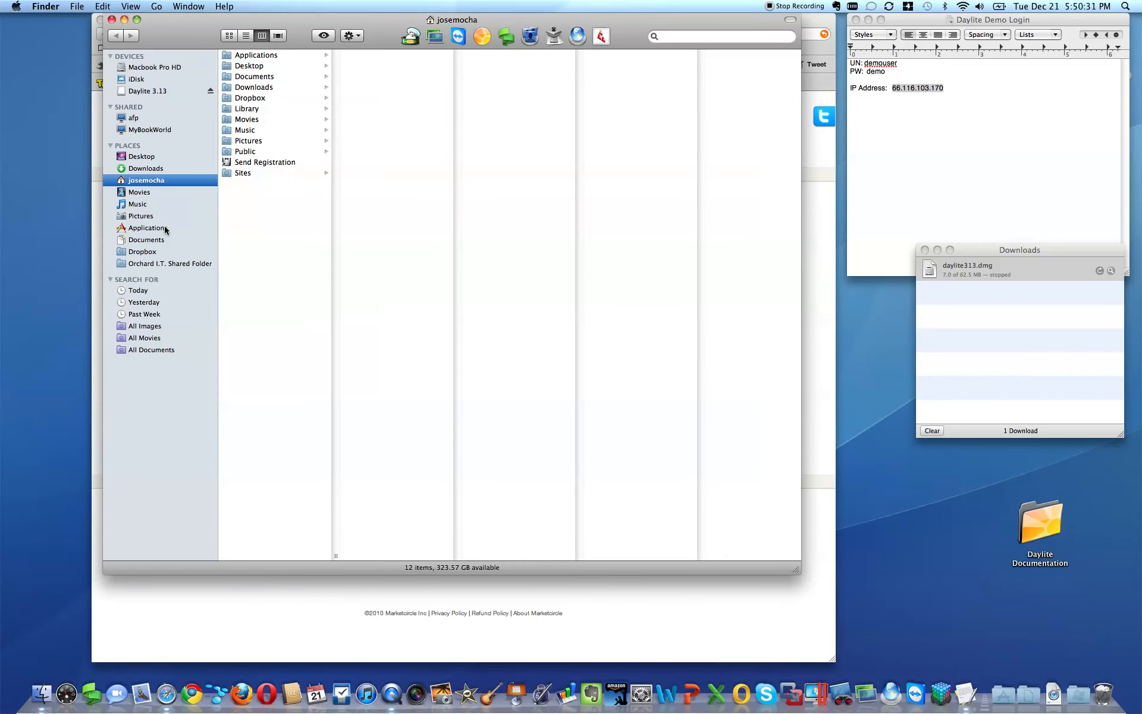
click(148, 228)
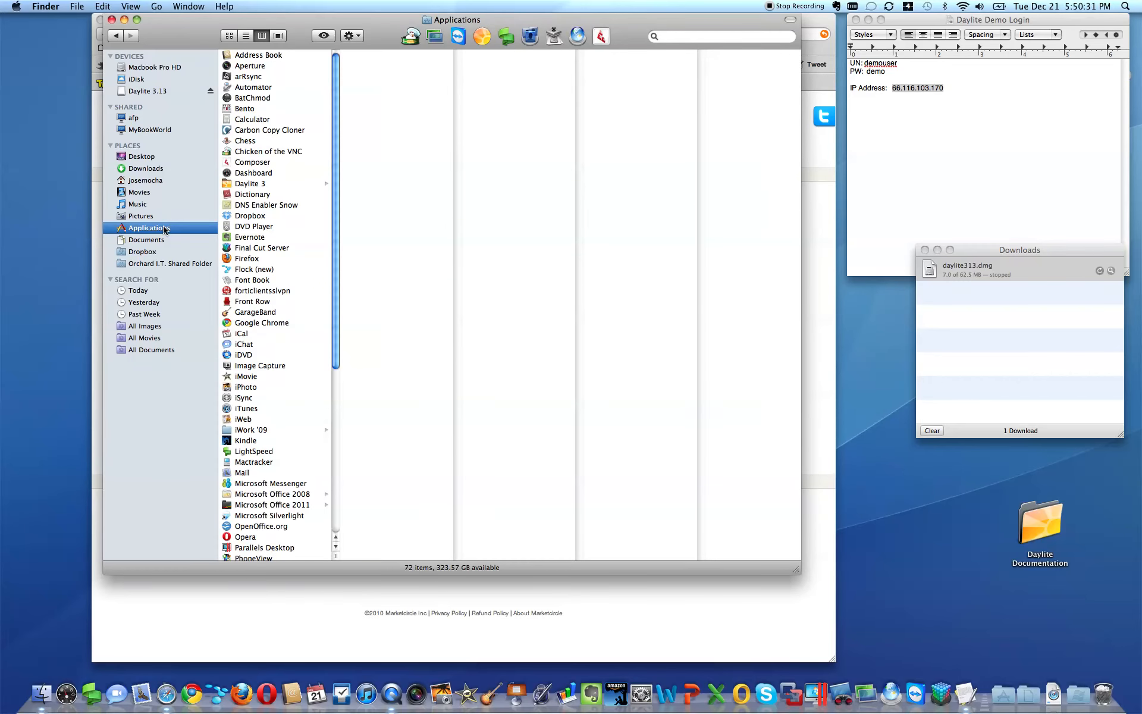
click(252, 183)
key(space)
key(space)
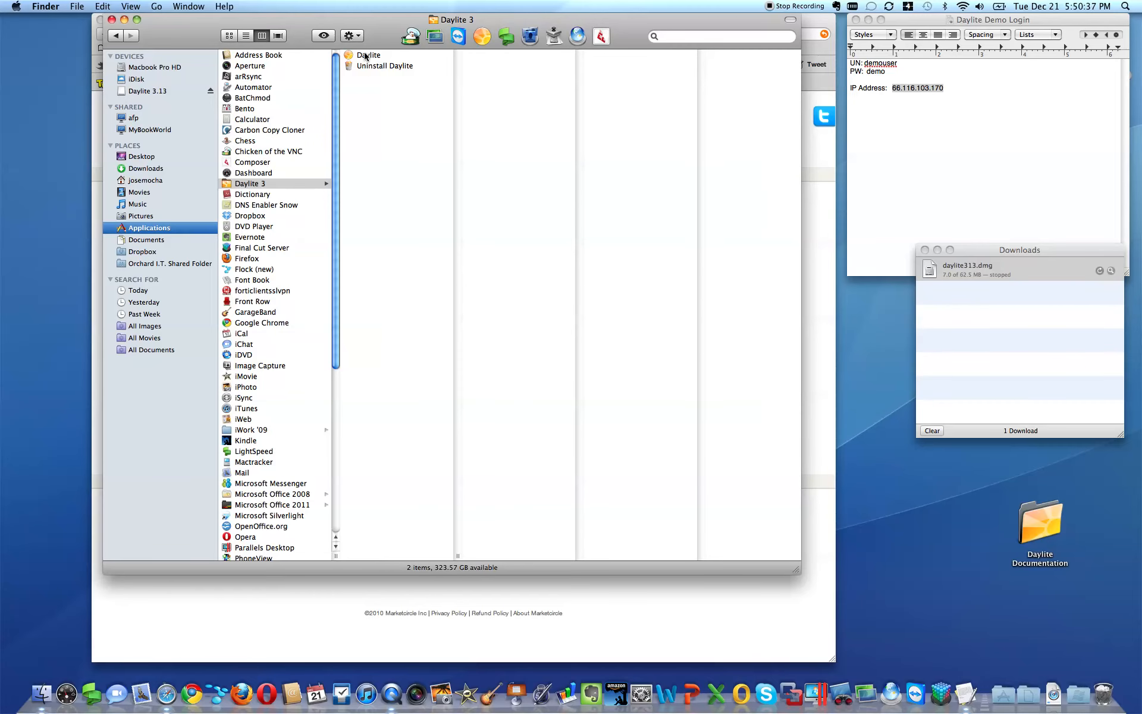
drag(365, 57, 97, 701)
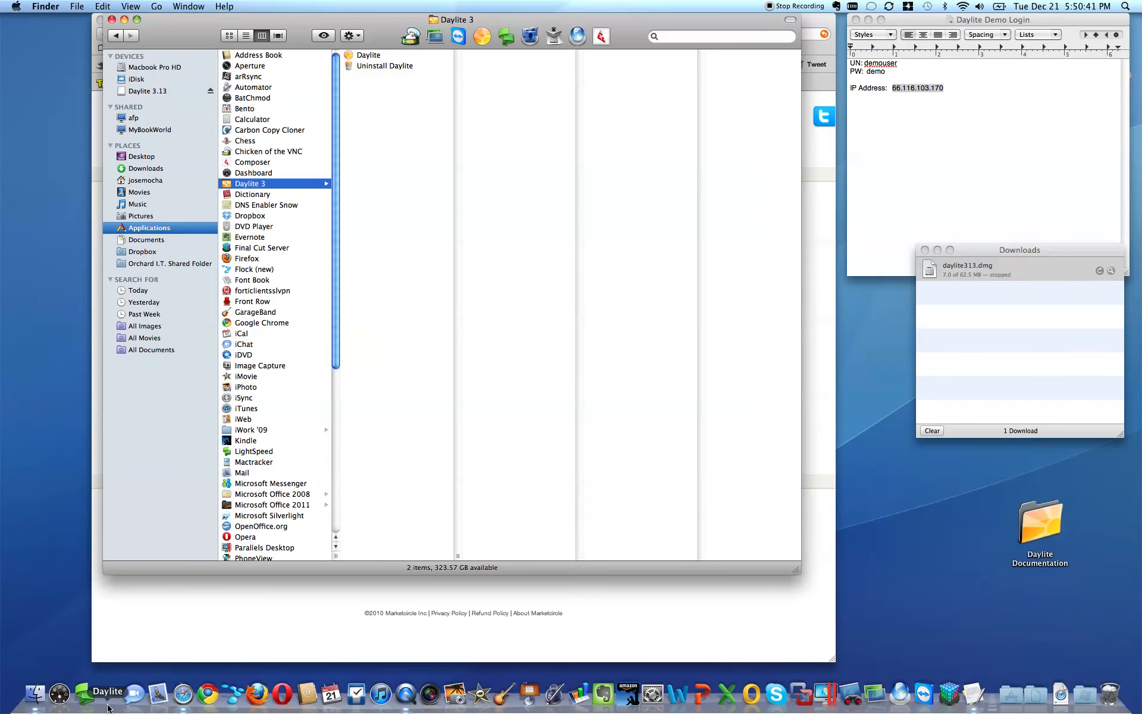
Step: Launch Daylite from its Dock icon after dismissing the Trash warning
click(476, 35)
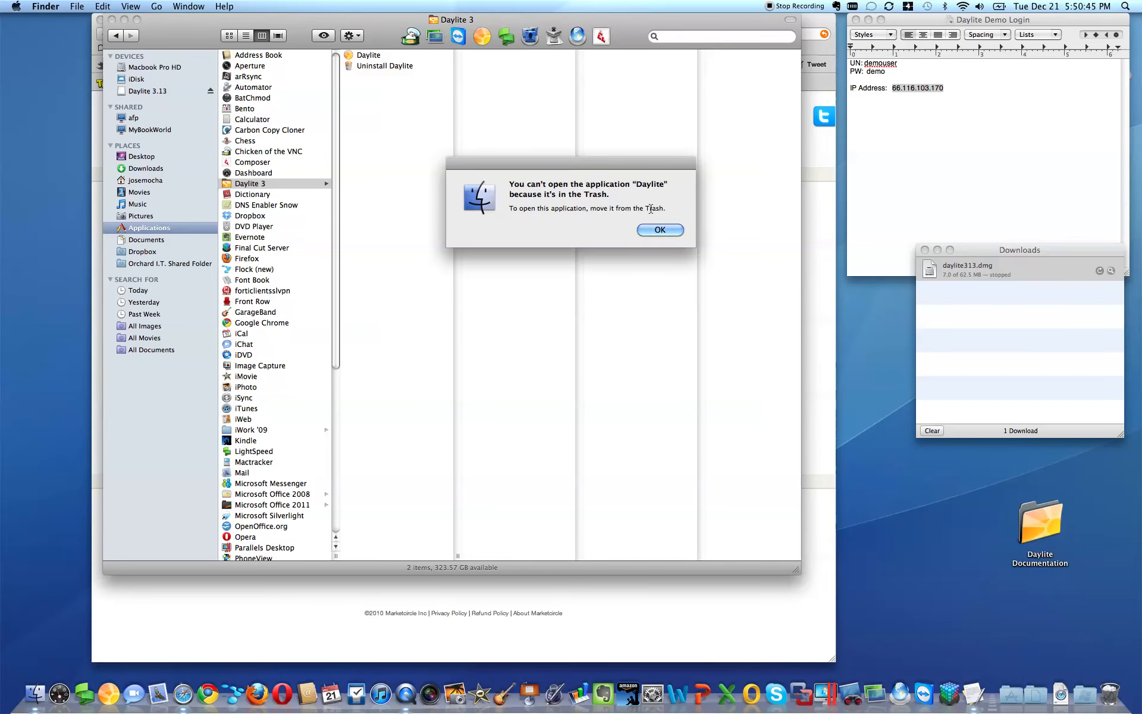
click(660, 230)
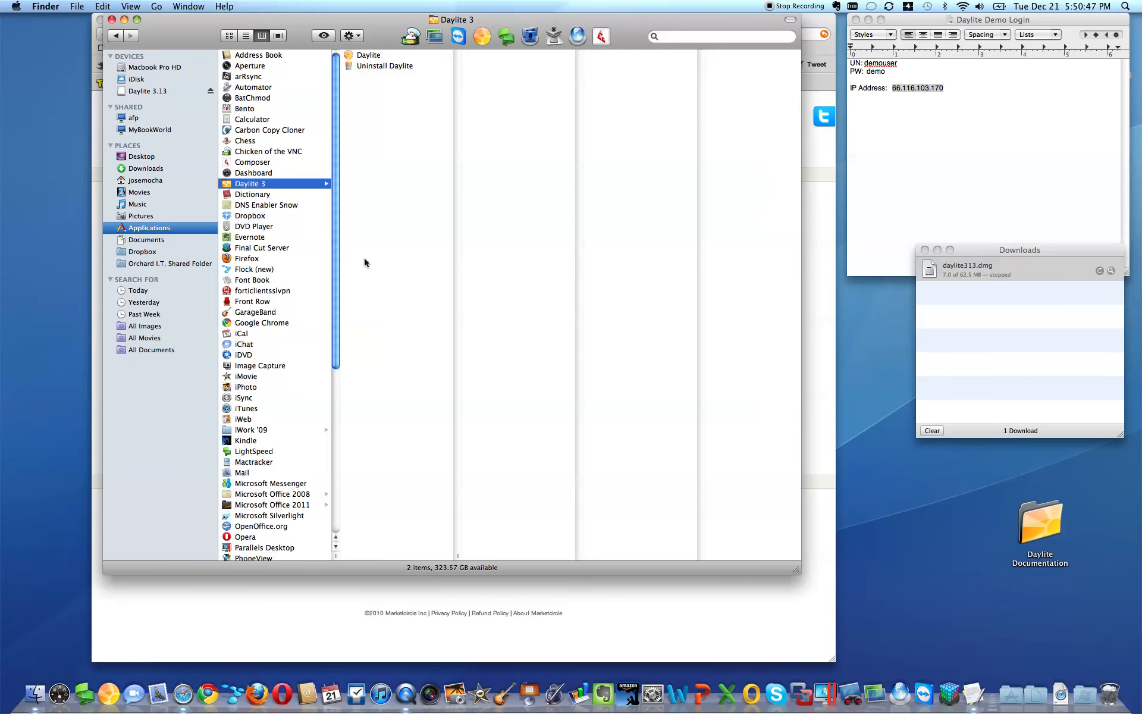
click(108, 693)
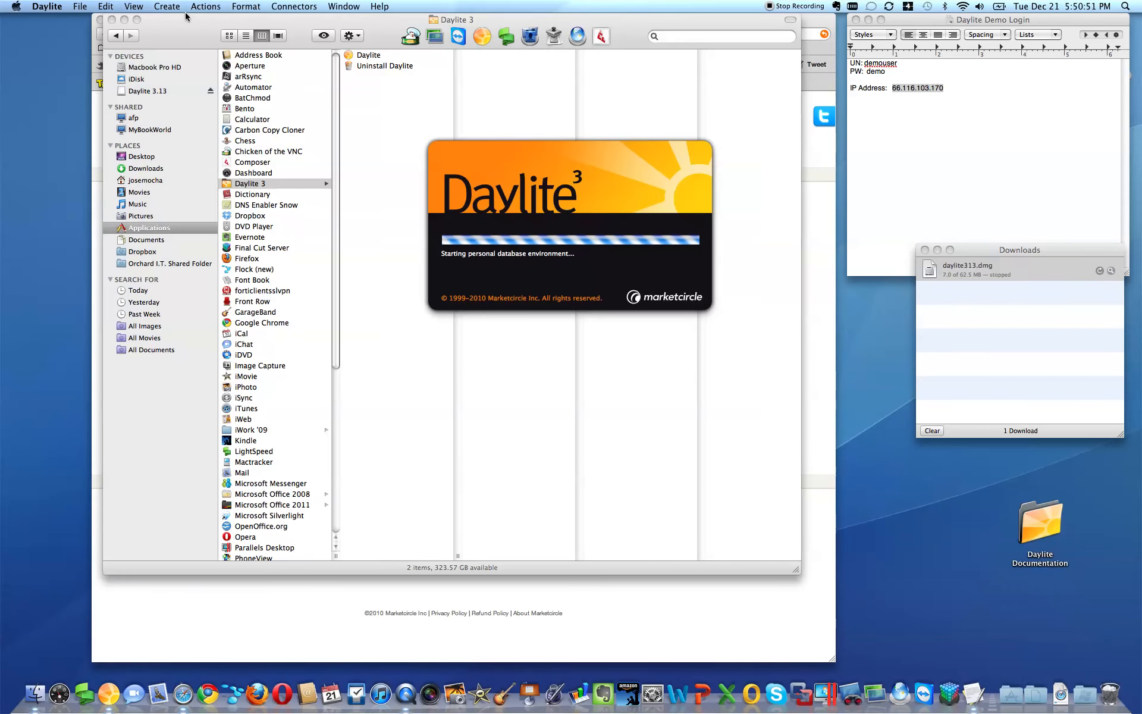
Step: Close the Daylite 3 folder window and quit Safari
click(112, 20)
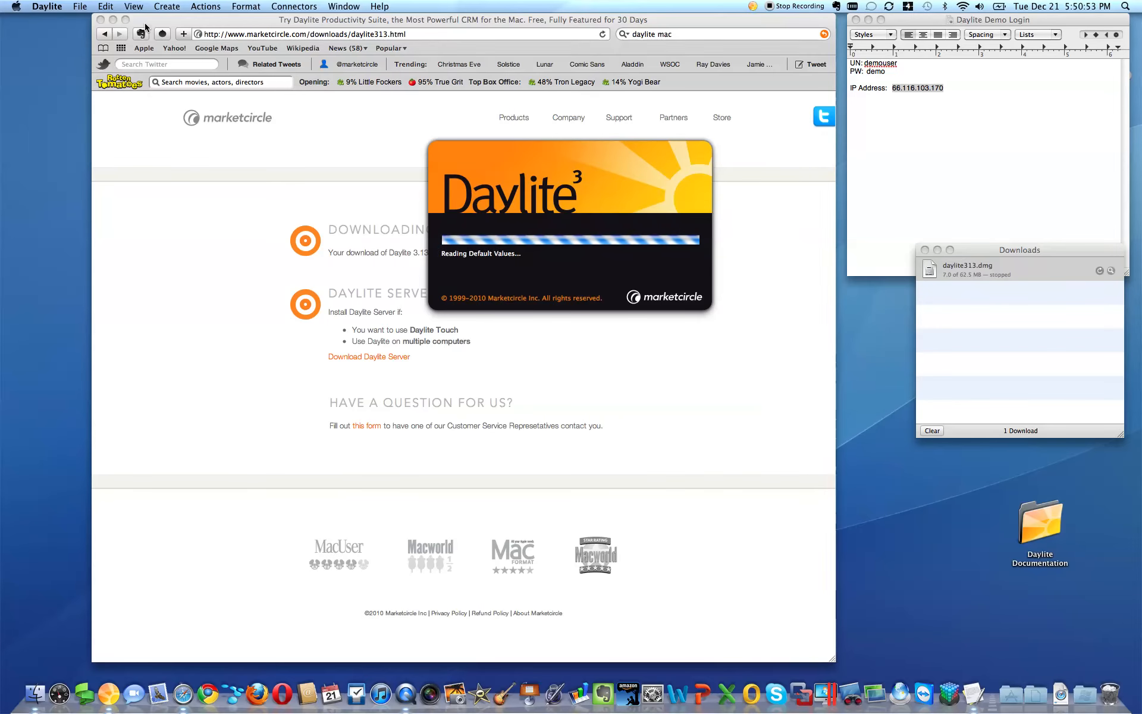
click(46, 6)
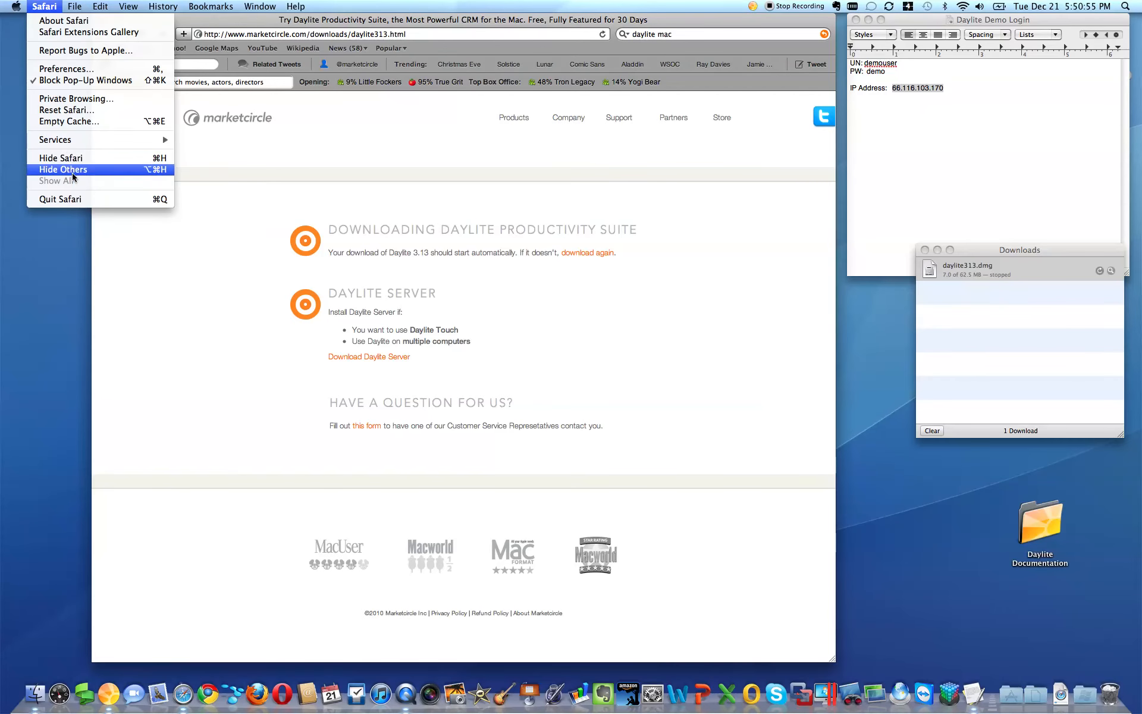
click(65, 200)
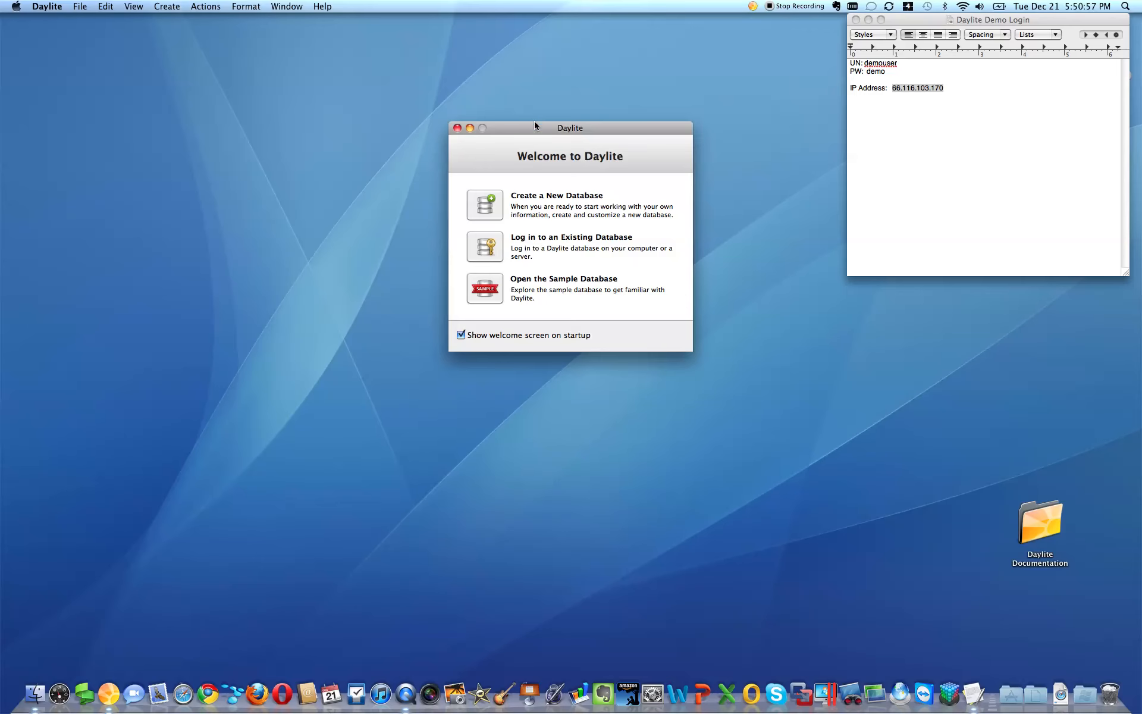
Step: Turn off 'Show welcome screen on startup' and choose Log in to an Existing Database
drag(534, 124, 438, 116)
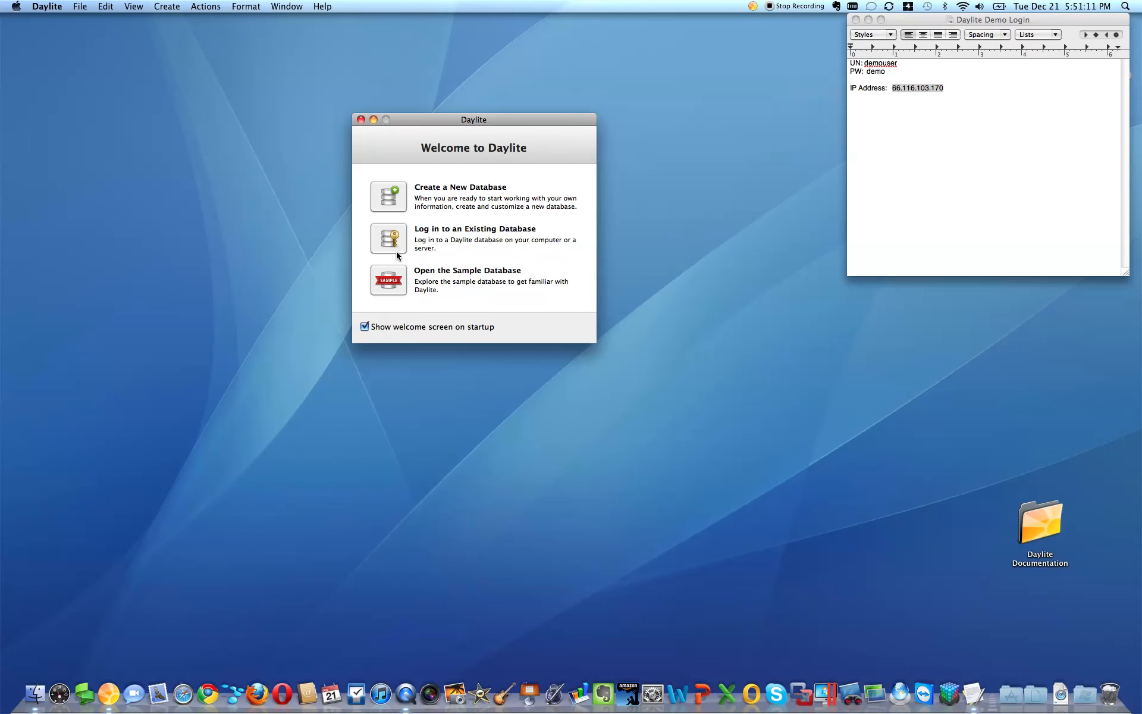
click(364, 326)
click(389, 237)
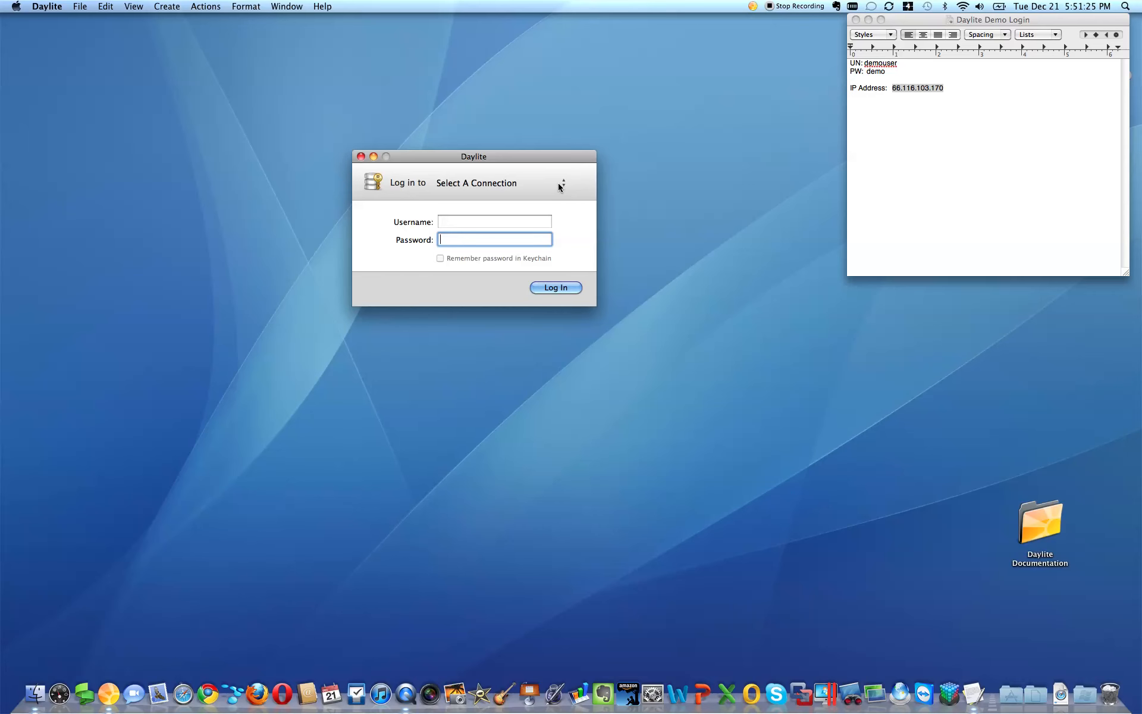
Step: Add a new connection with server address 66.116.103.170 pasted from the notes
click(558, 183)
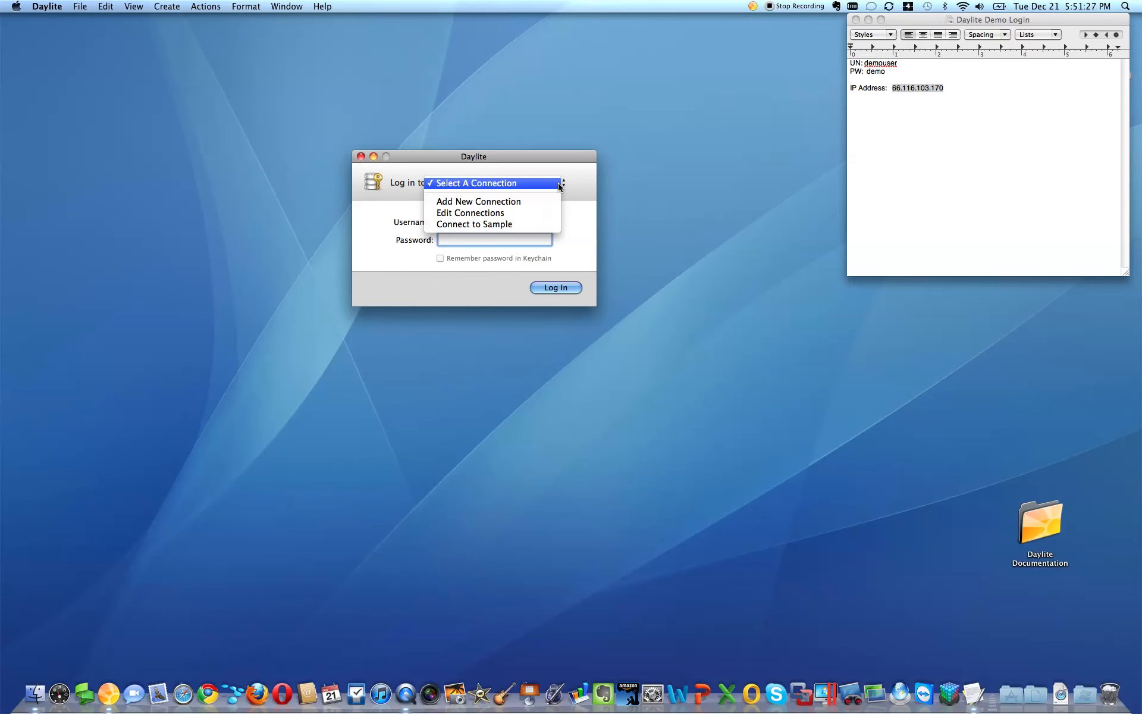
click(569, 174)
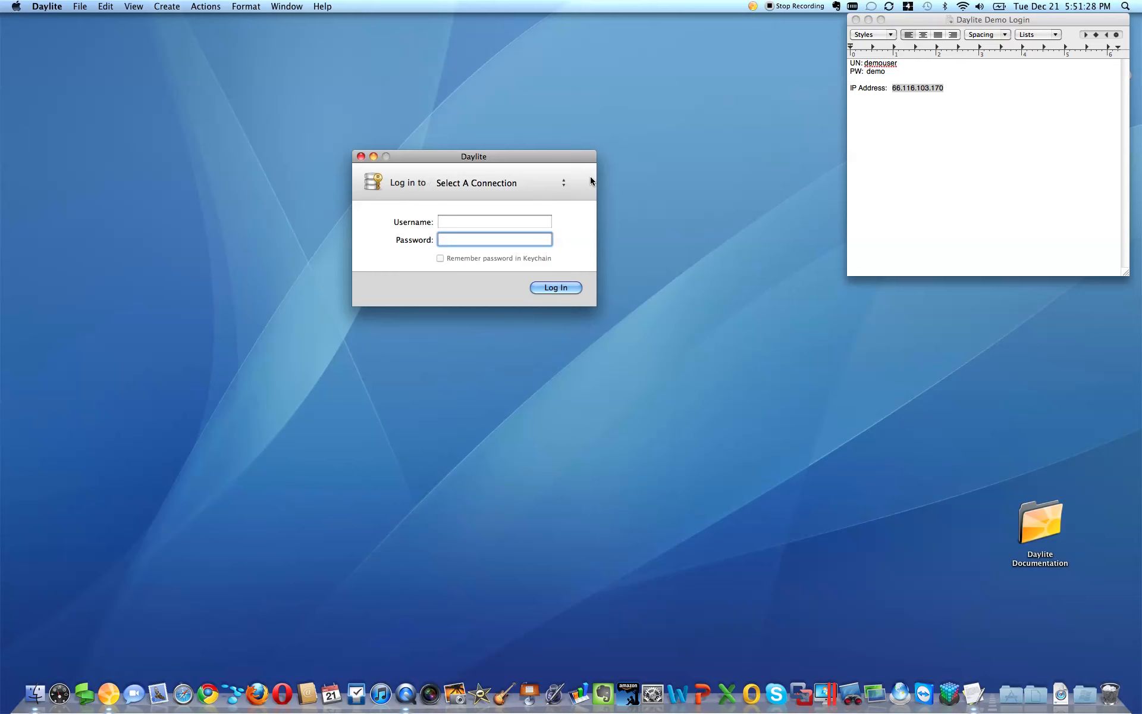
click(541, 182)
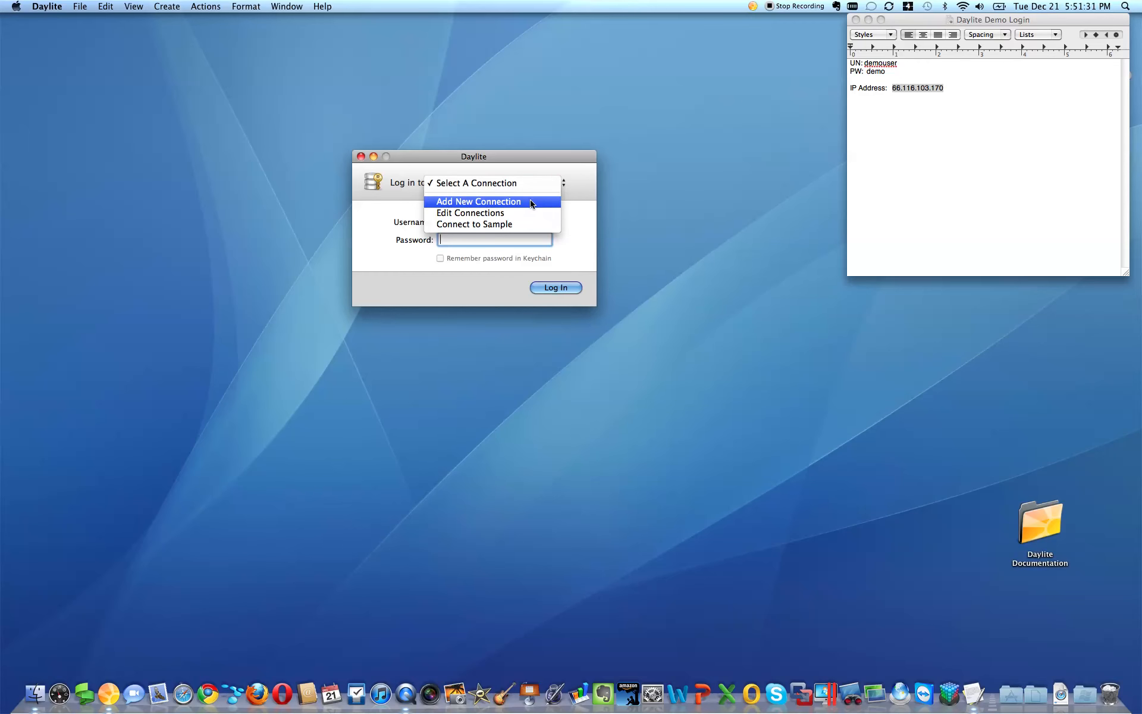
click(531, 203)
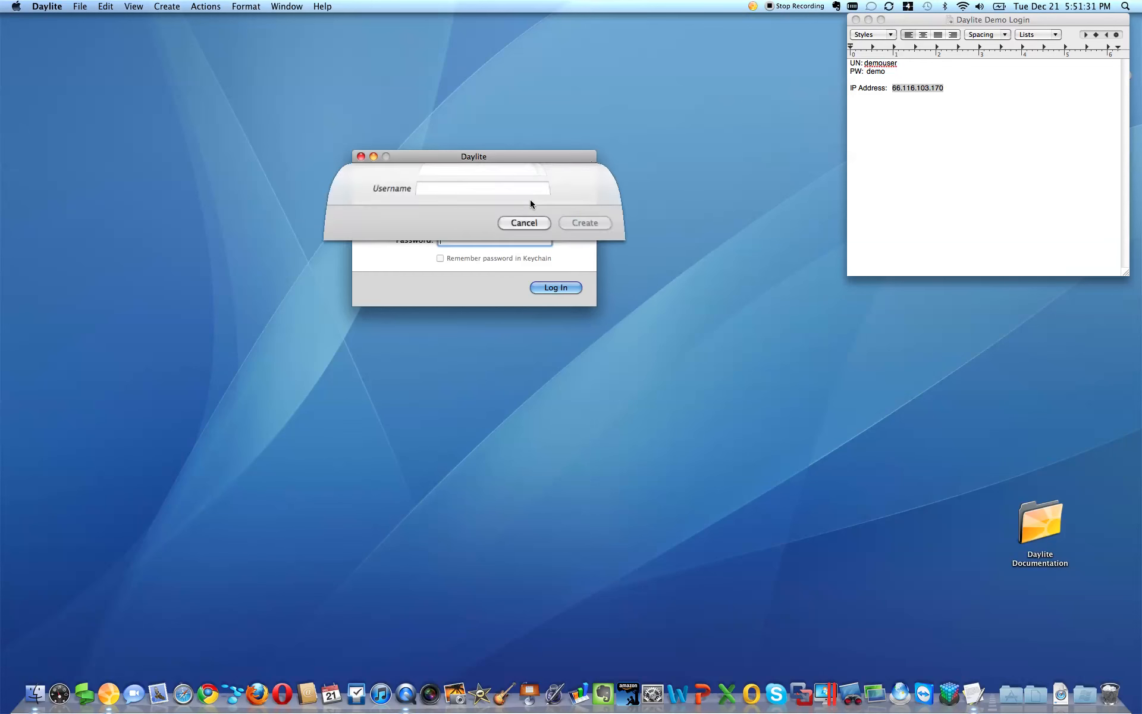
click(941, 90)
drag(941, 91, 894, 88)
key(super+c)
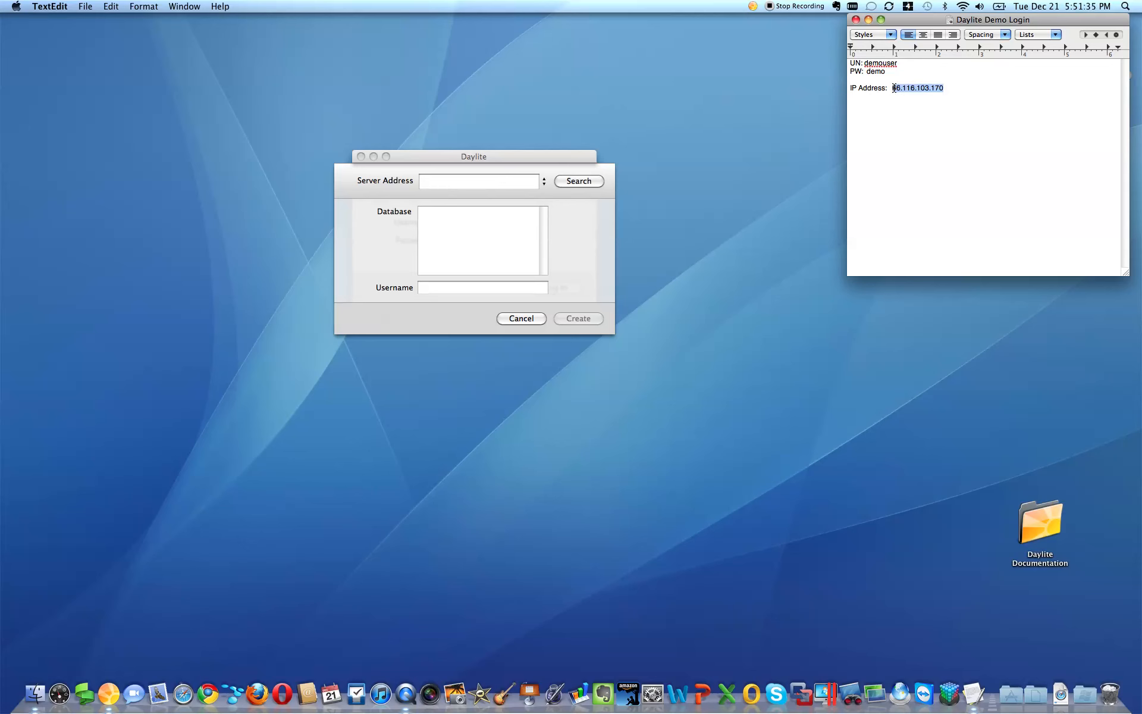
click(483, 184)
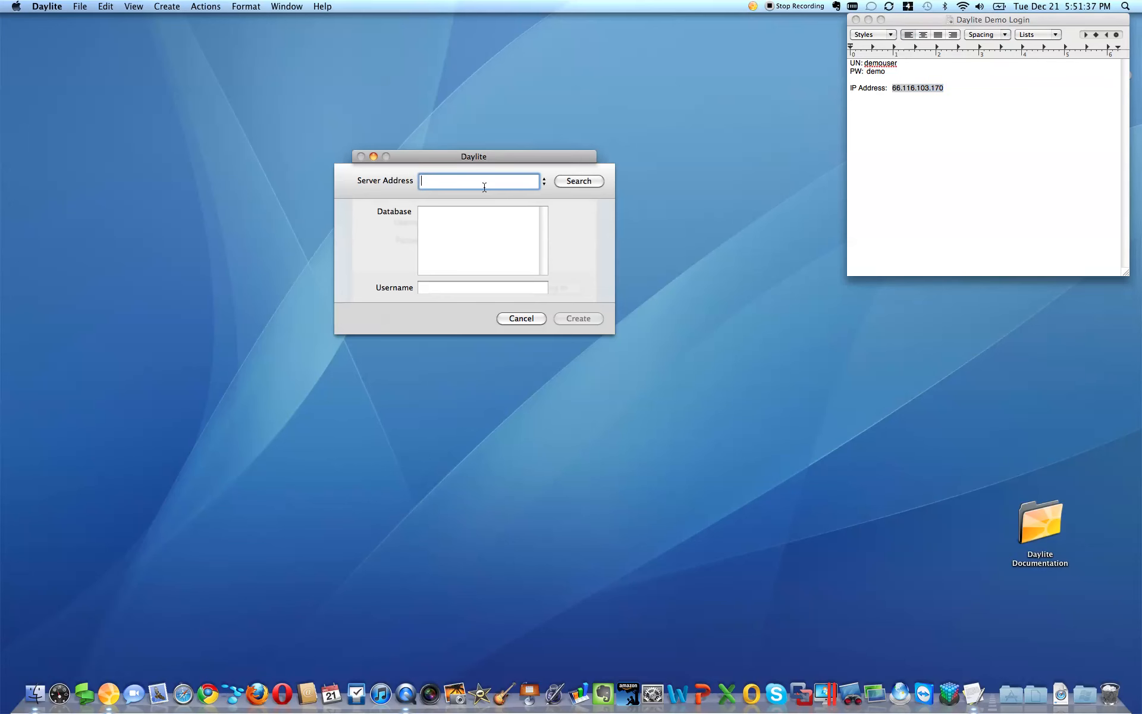
key(super+v)
Step: Search the server, select DayliteMC, enter the demo username and create the connection
click(577, 180)
click(451, 214)
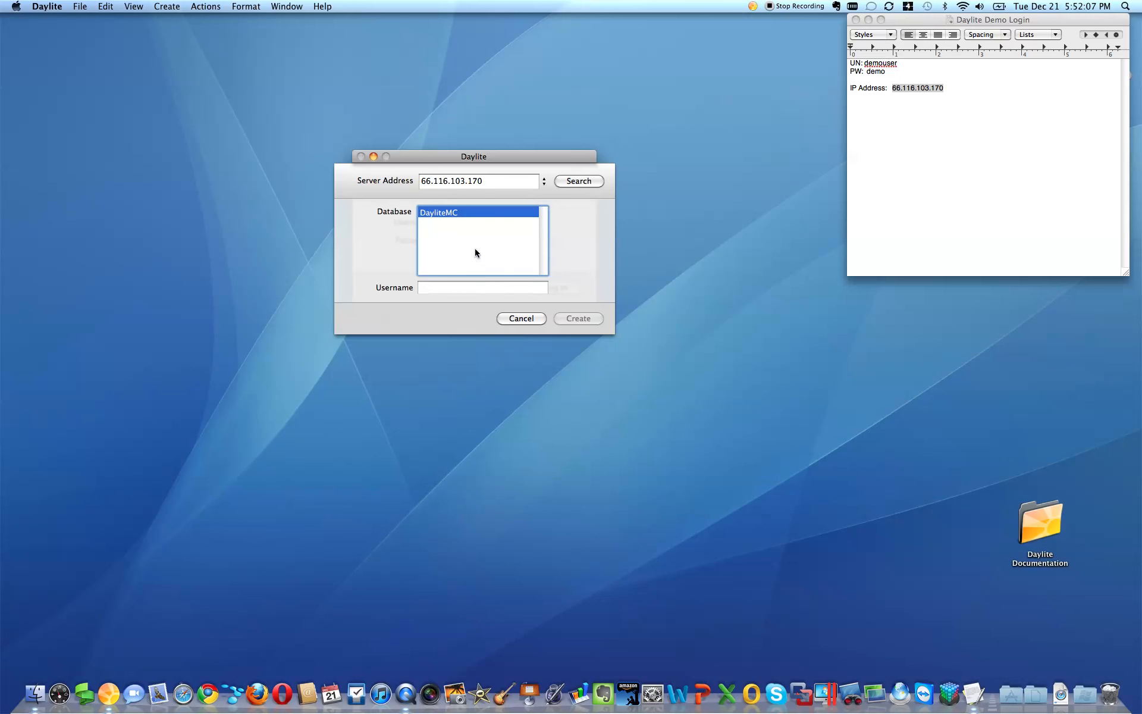
click(468, 289)
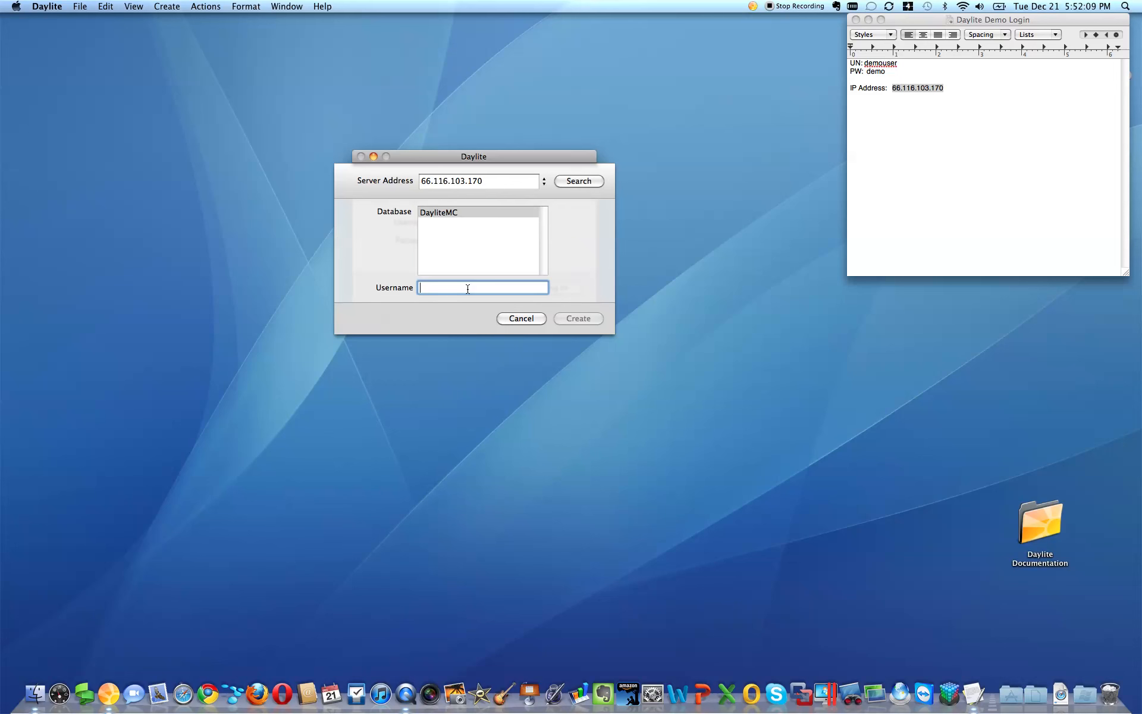
text(demo)
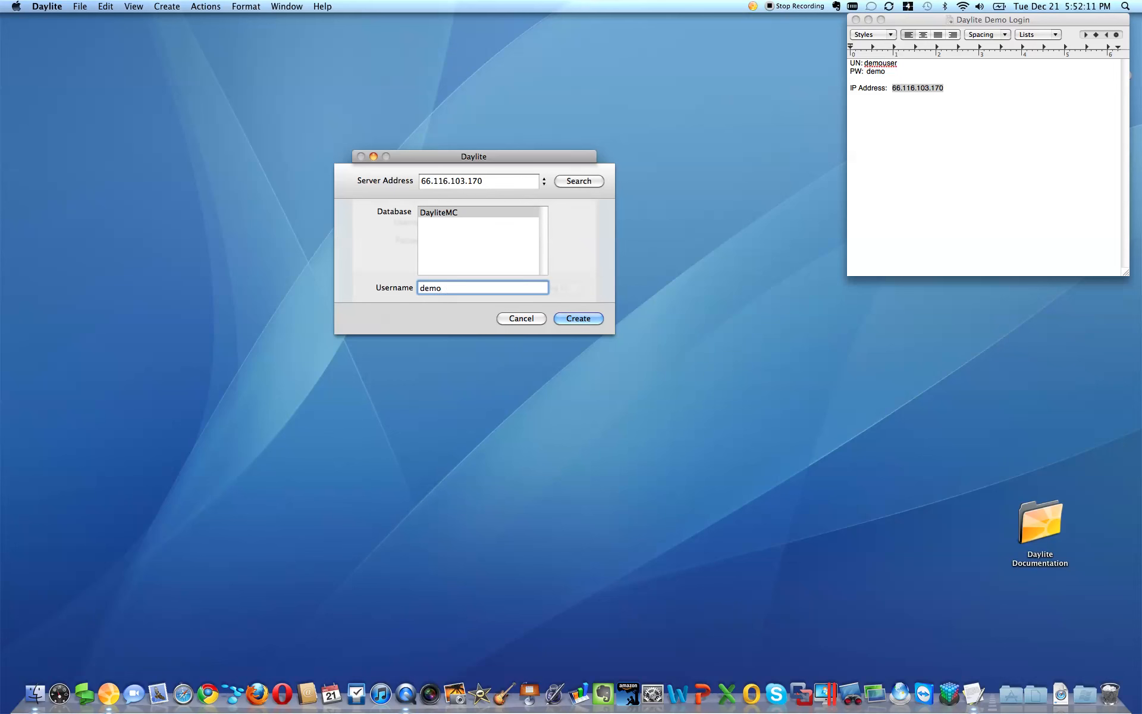
text(user)
click(584, 320)
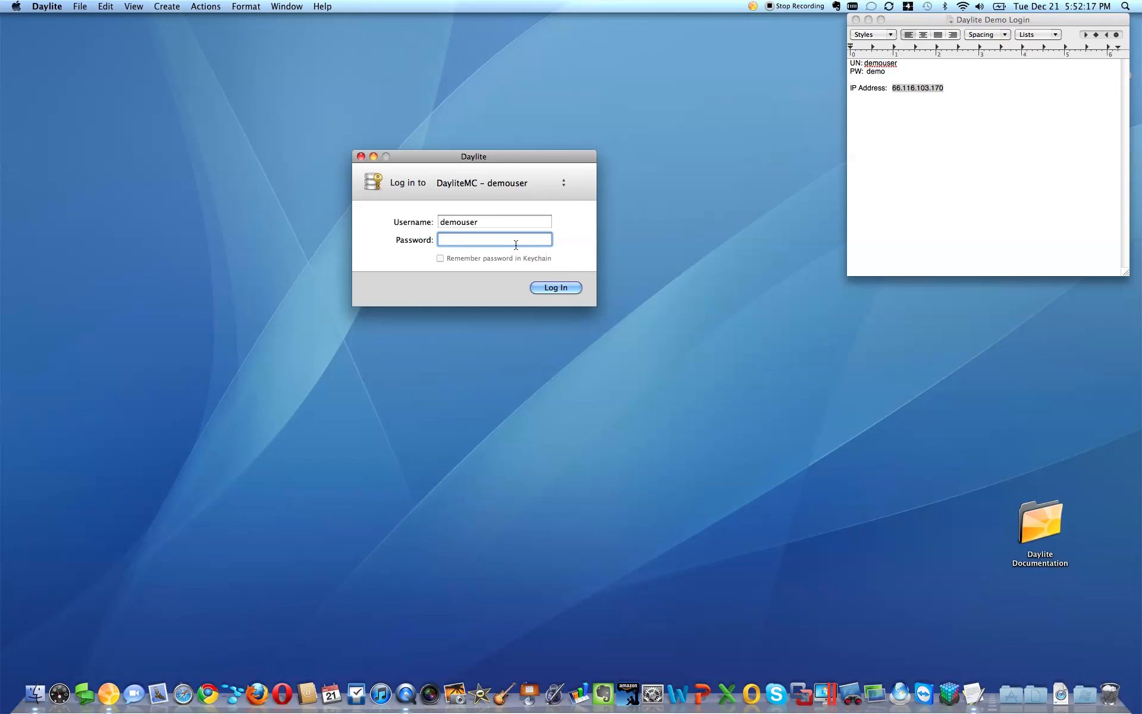
Step: Log in to DayliteMC with the account password and enlarge the Contacts window
text(demo)
click(553, 288)
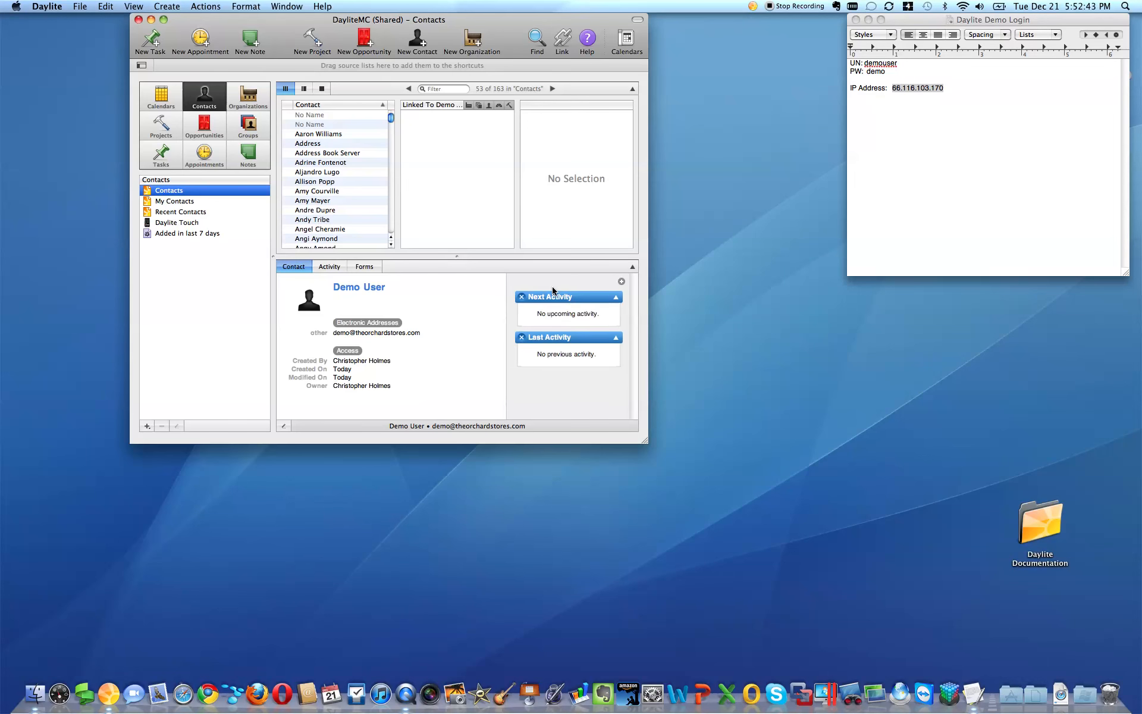
drag(644, 441, 858, 596)
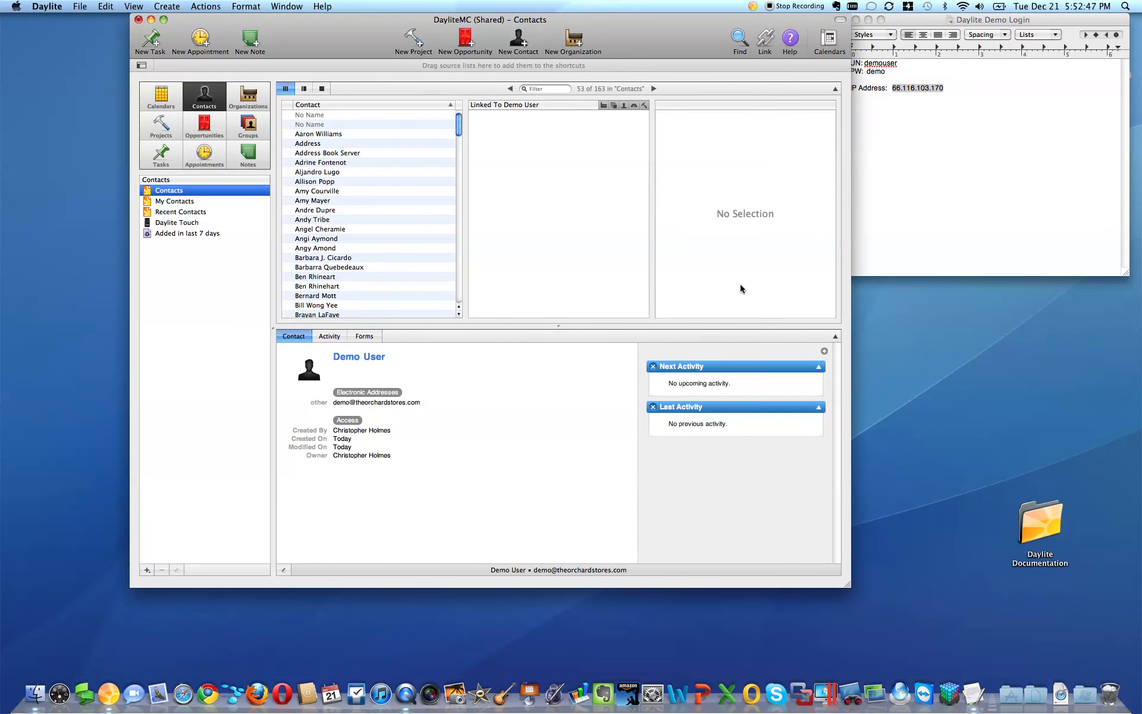
drag(666, 43, 645, 31)
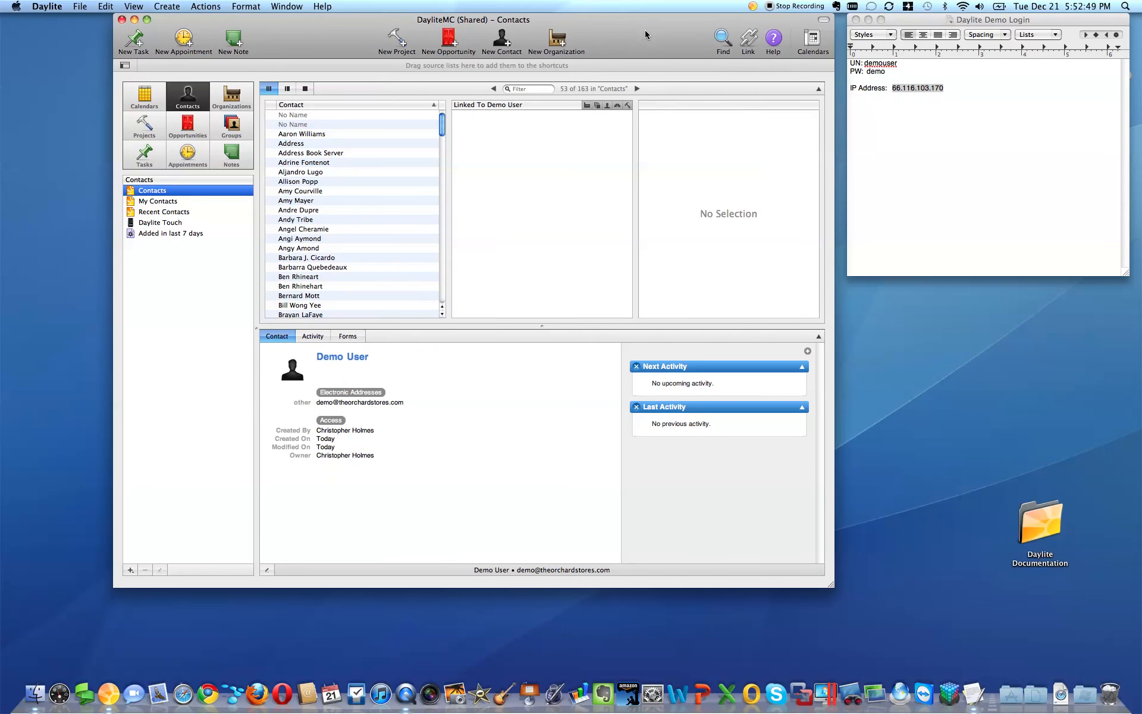